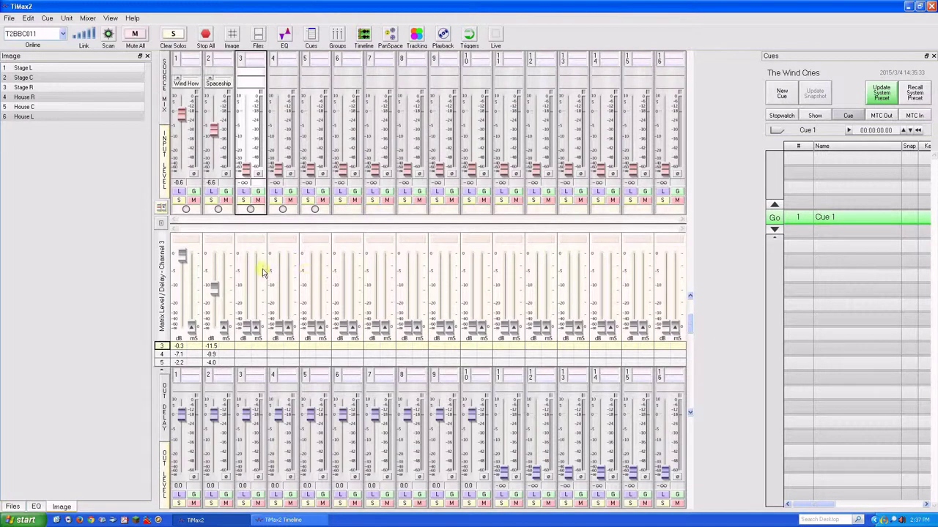
# Review the six image definitions, Stage L, C, R and House R, C, L.
pyautogui.doubleClick(32, 68)
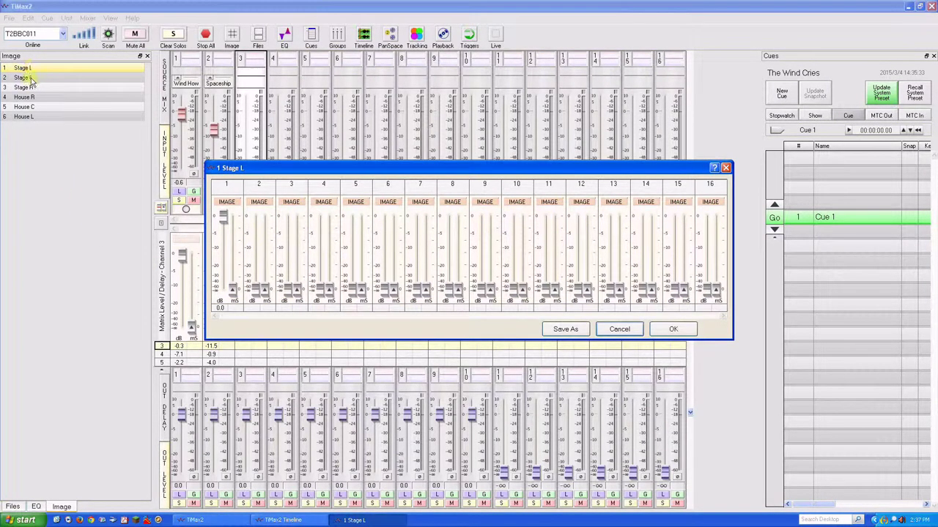
pyautogui.doubleClick(31, 78)
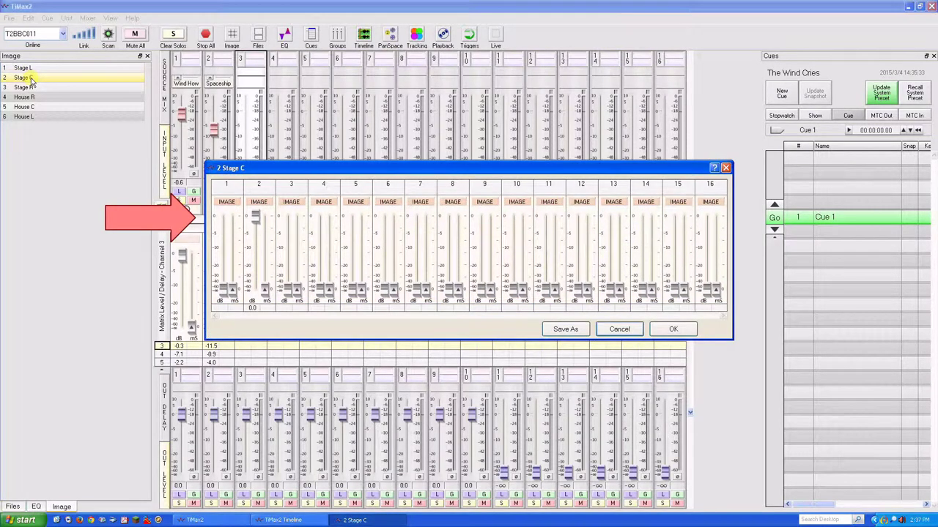
pyautogui.doubleClick(31, 89)
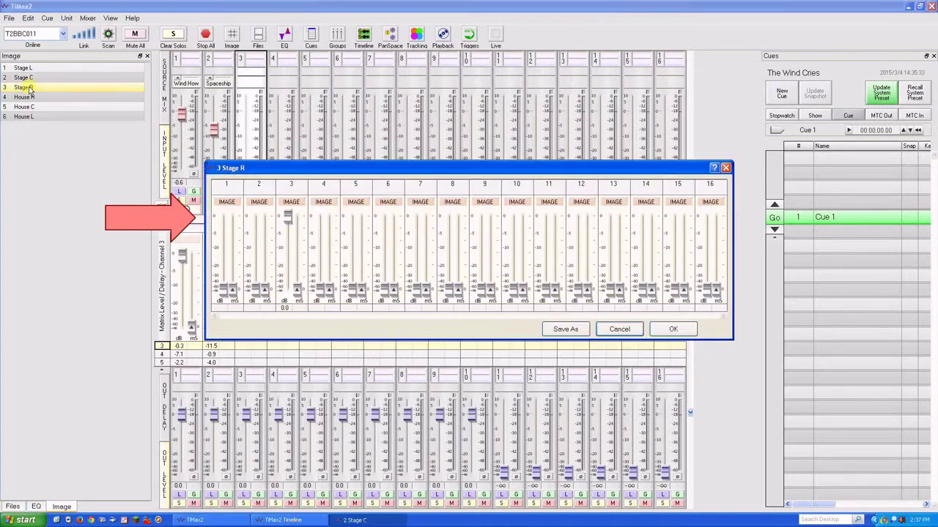
pyautogui.doubleClick(31, 98)
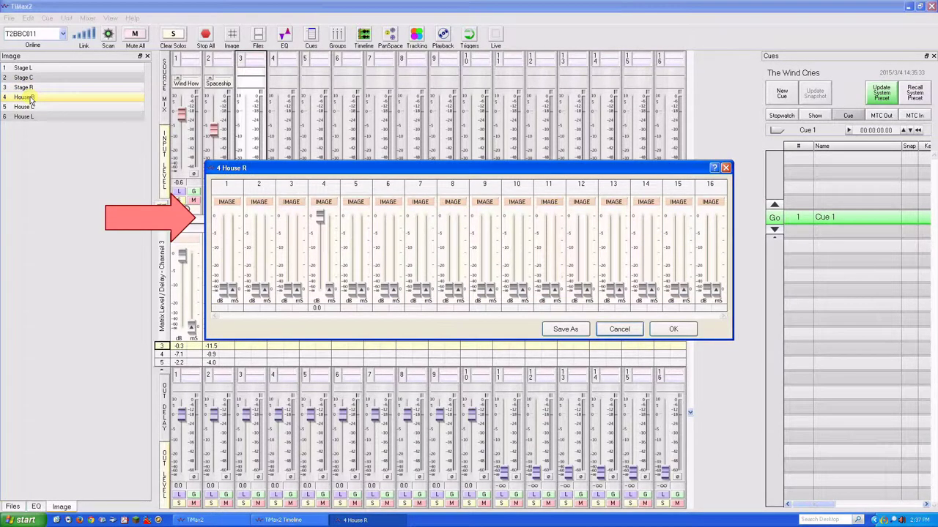
pyautogui.doubleClick(29, 107)
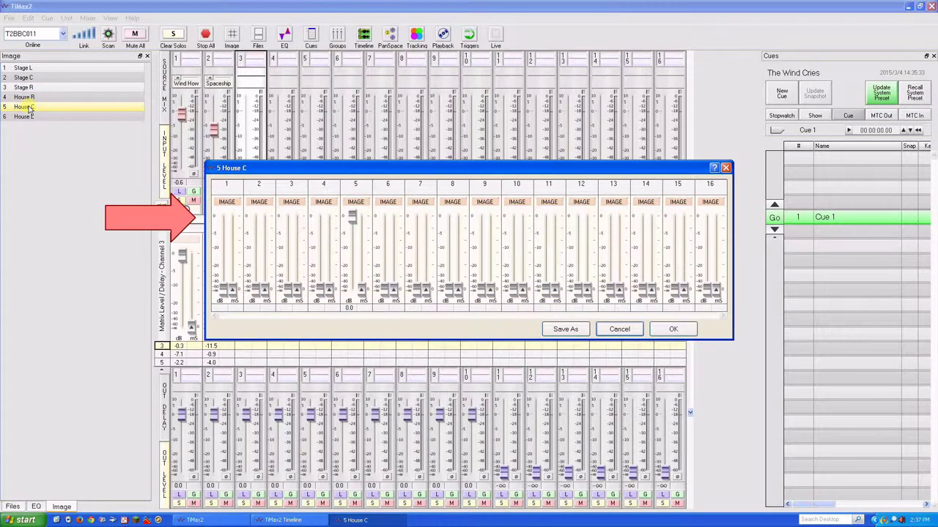
pyautogui.doubleClick(27, 117)
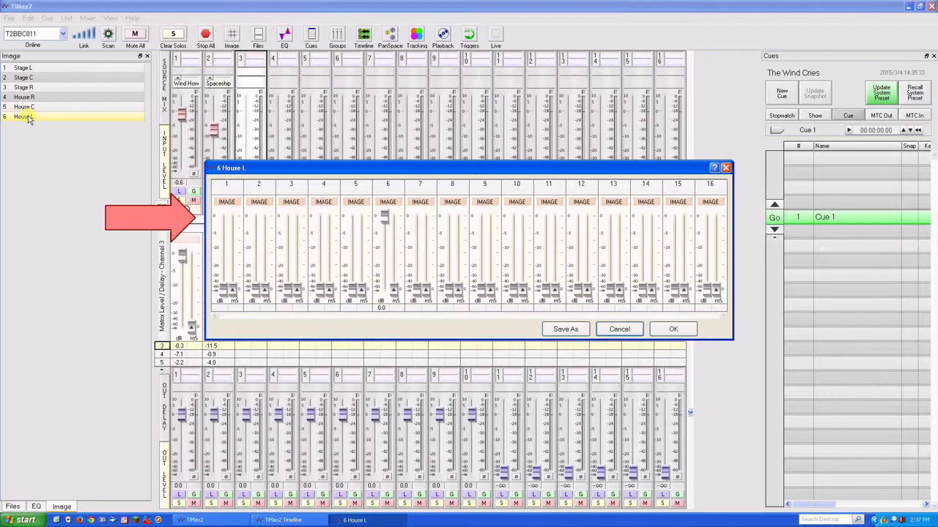
pyautogui.click(673, 330)
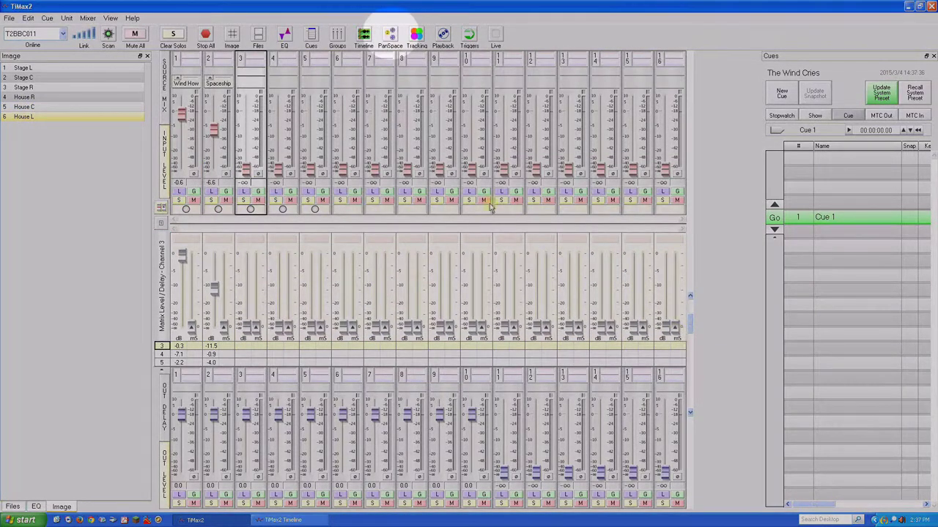
# Load Theatre from balcony.jpg as the PanSpace background at half transparency.
pyautogui.click(389, 33)
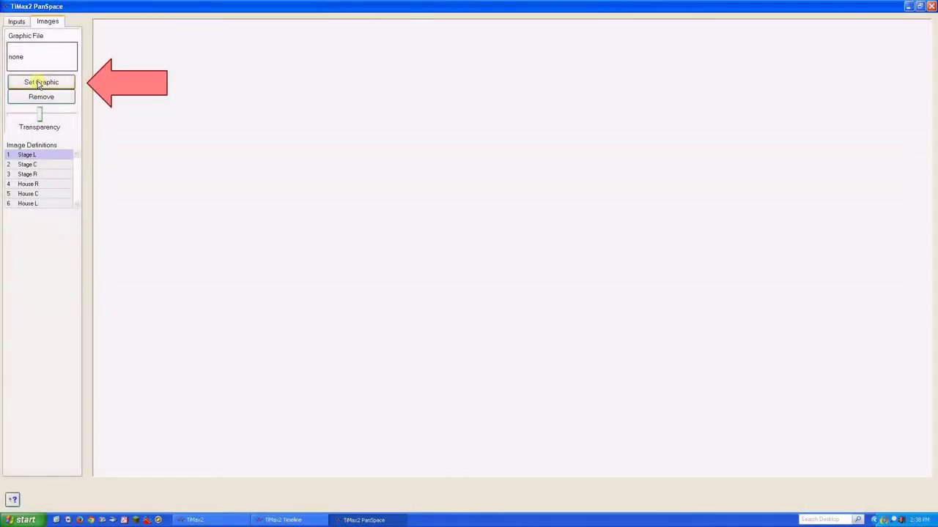
pyautogui.click(37, 82)
pyautogui.click(78, 75)
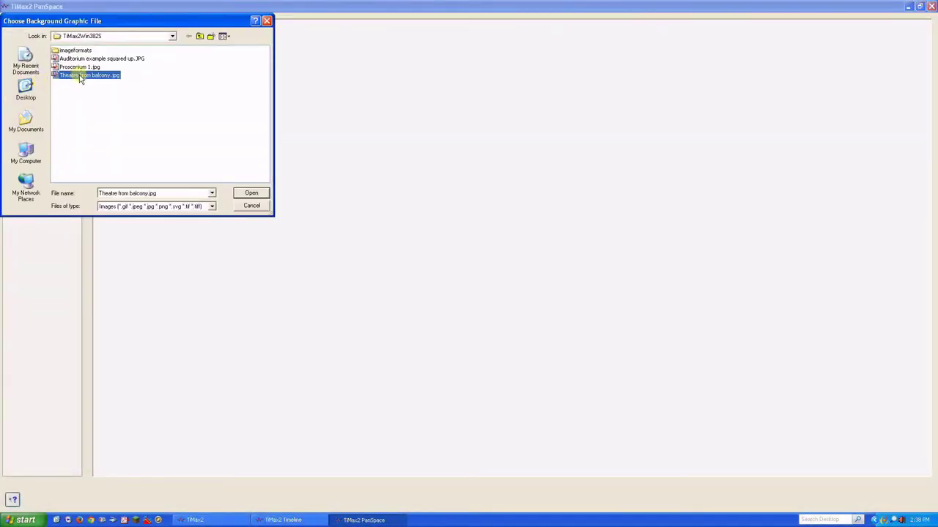
pyautogui.click(253, 192)
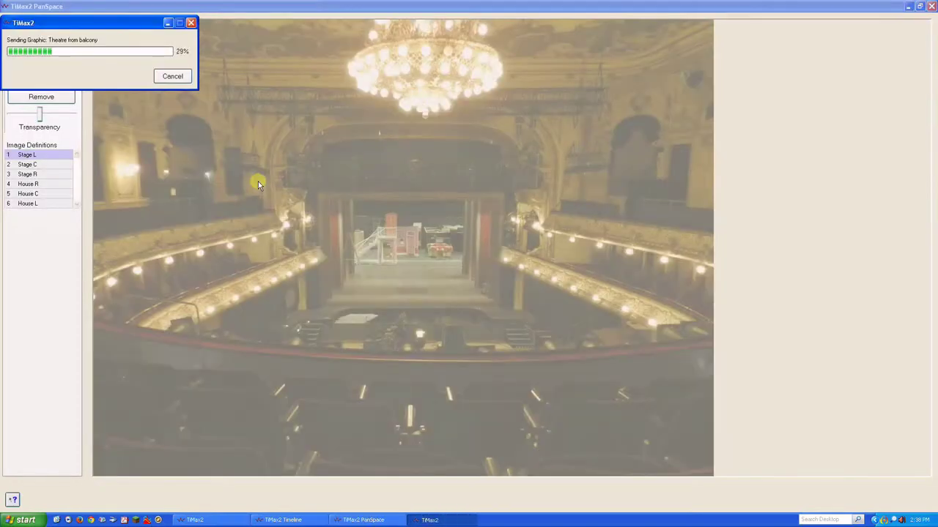
pyautogui.click(73, 116)
pyautogui.click(73, 115)
pyautogui.click(37, 116)
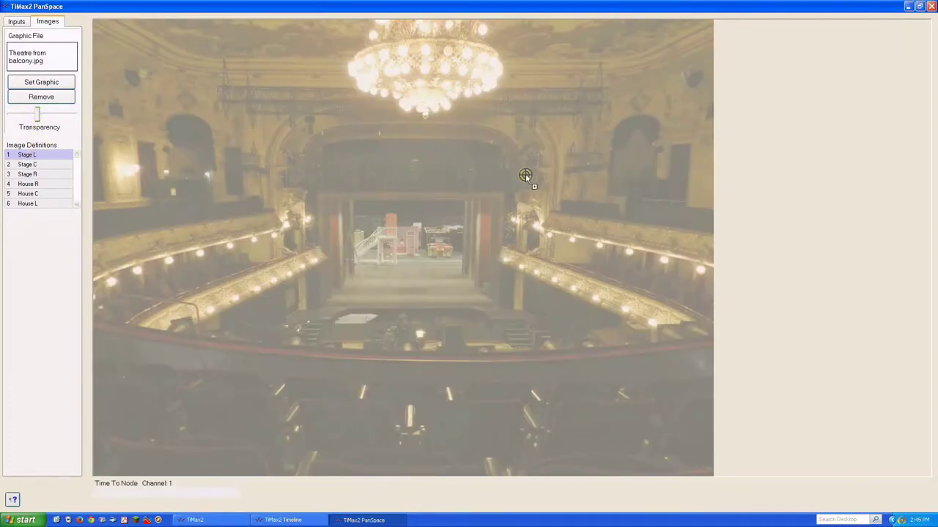
# Pin Stage C at proscenium top centre, Stage R upper left, House R on the left balcony.
pyautogui.click(27, 164)
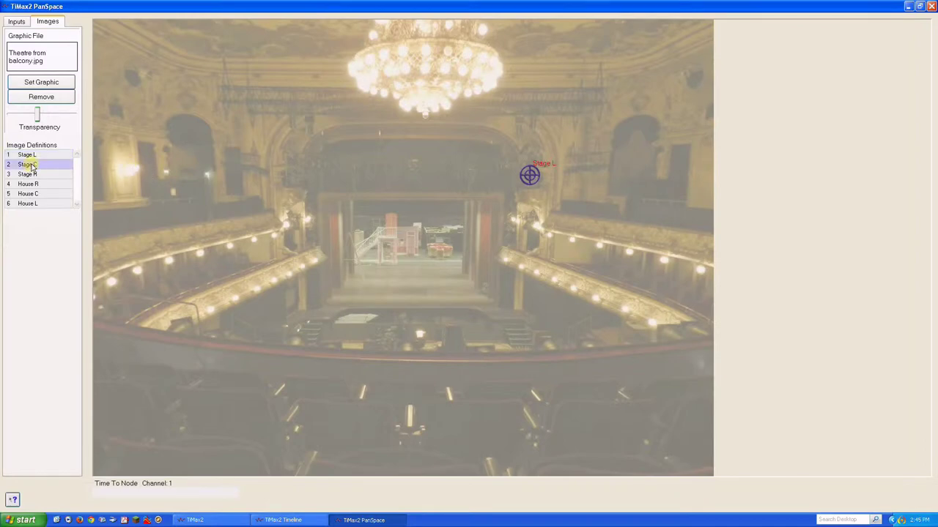
pyautogui.click(420, 174)
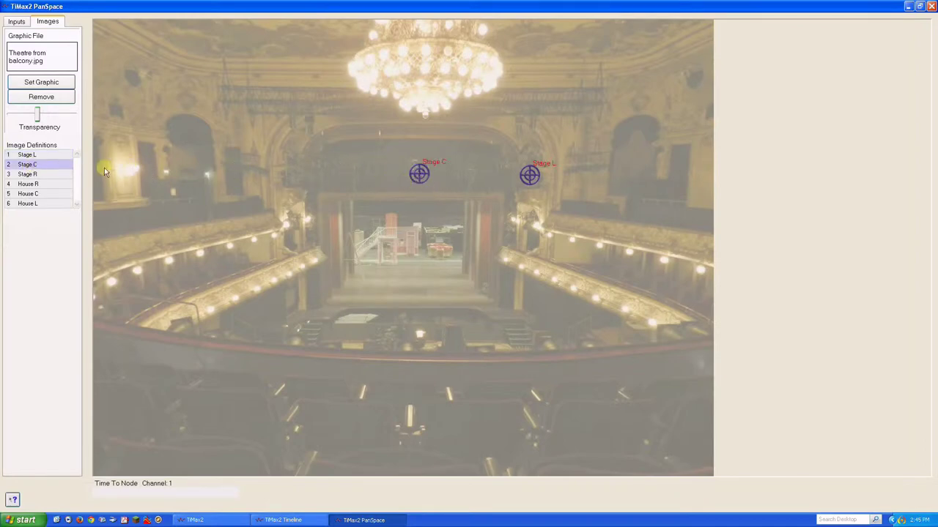
pyautogui.click(26, 175)
pyautogui.click(303, 176)
pyautogui.click(28, 184)
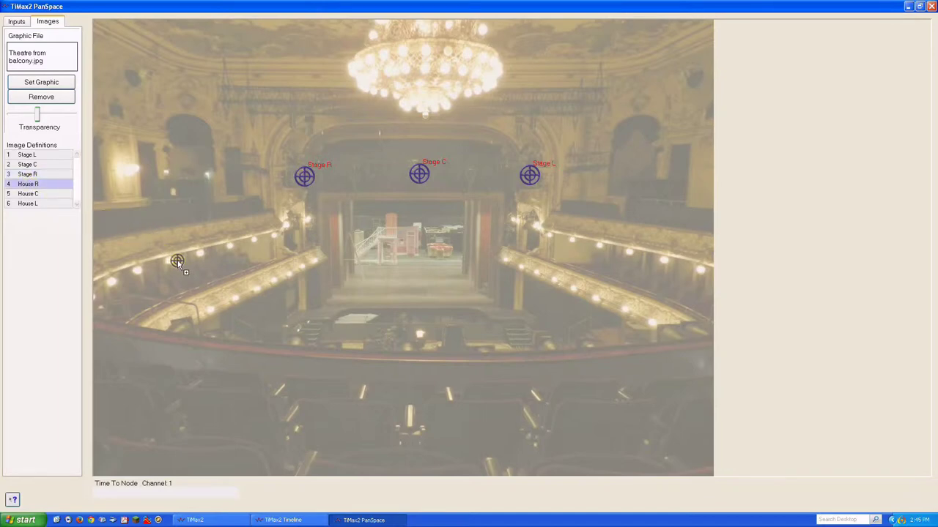
pyautogui.click(183, 268)
# Place House C in front of the stage, select House L, and show the input channels.
pyautogui.click(49, 194)
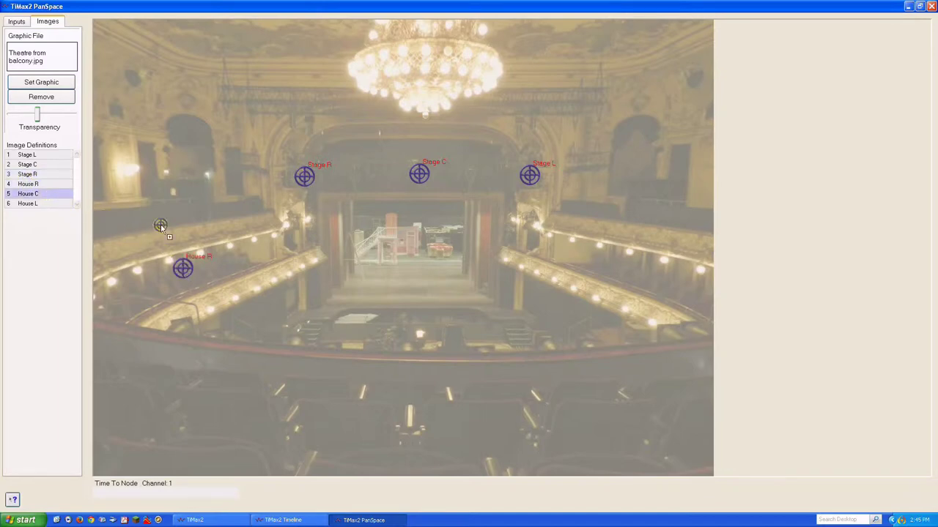
pyautogui.click(422, 314)
pyautogui.click(40, 205)
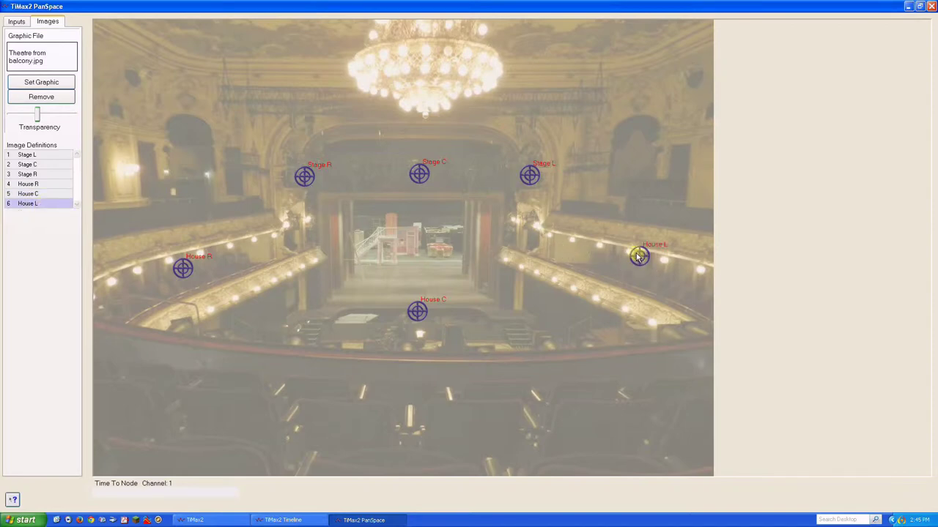
pyautogui.click(16, 22)
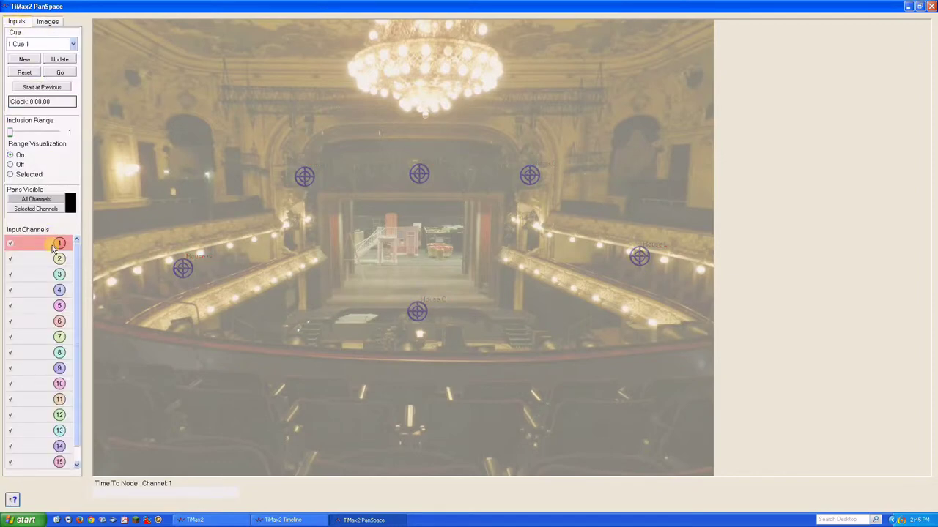
# Drop input channel 1 on stage right of centre and widen its inclusion range to 10.
pyautogui.moveTo(52, 250); pyautogui.dragTo(455, 267)
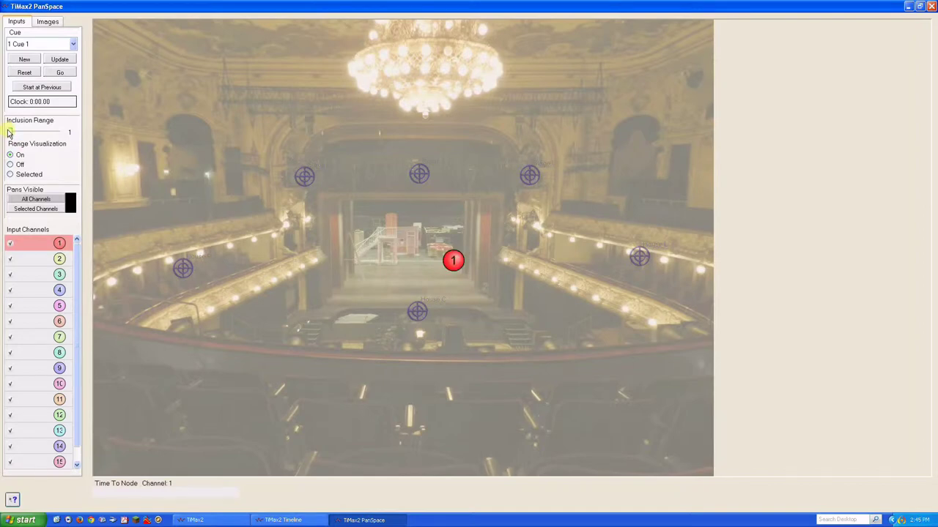
pyautogui.moveTo(8, 132); pyautogui.dragTo(11, 132)
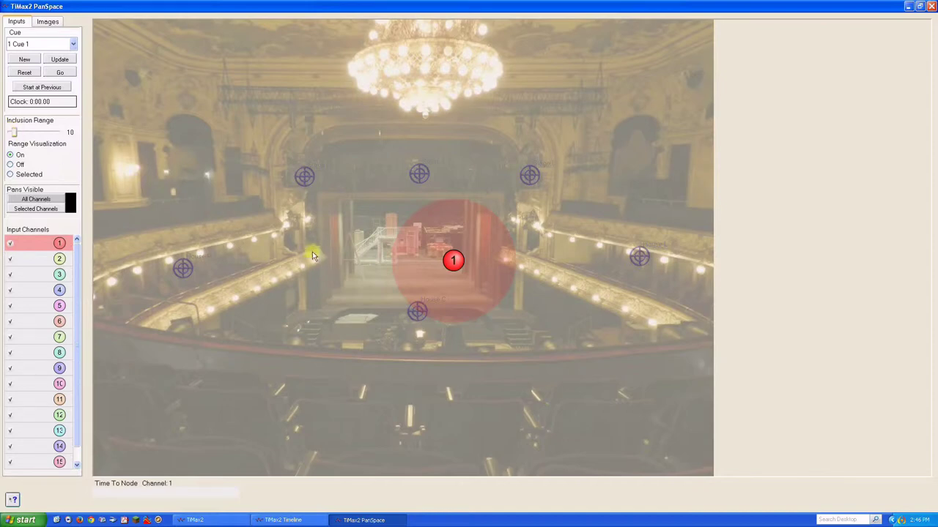
# Add channel 1 path nodes at the left stage box, left balcony, front stalls, right stalls and right balcony.
pyautogui.click(295, 238)
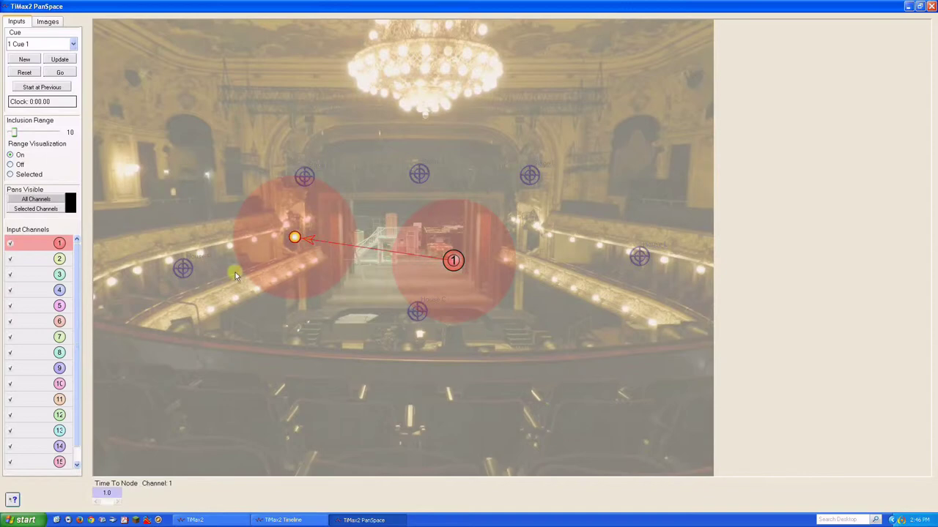
pyautogui.click(203, 295)
pyautogui.click(345, 411)
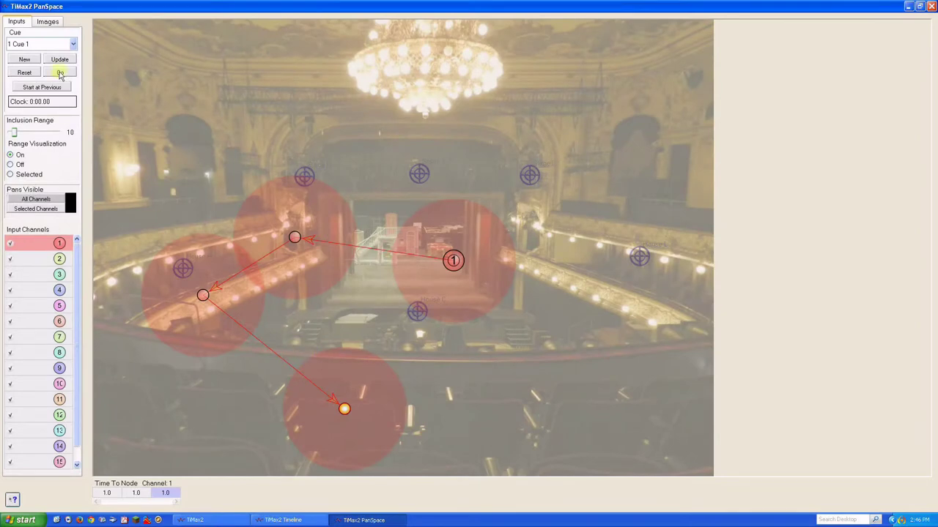
pyautogui.click(60, 72)
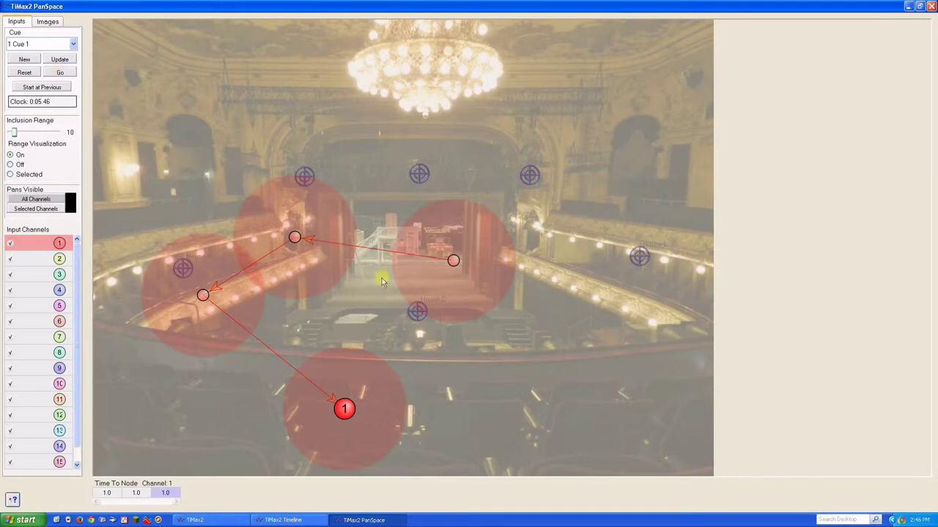
pyautogui.click(517, 374)
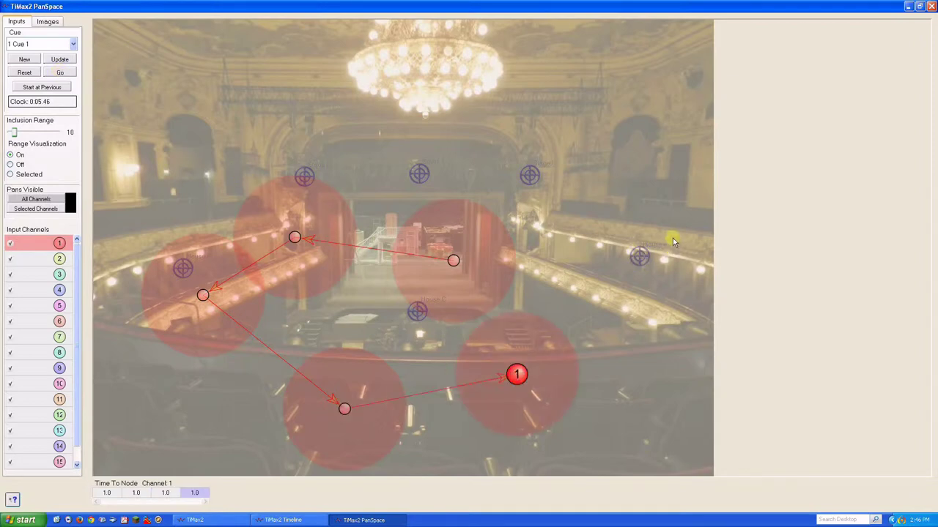
pyautogui.click(670, 237)
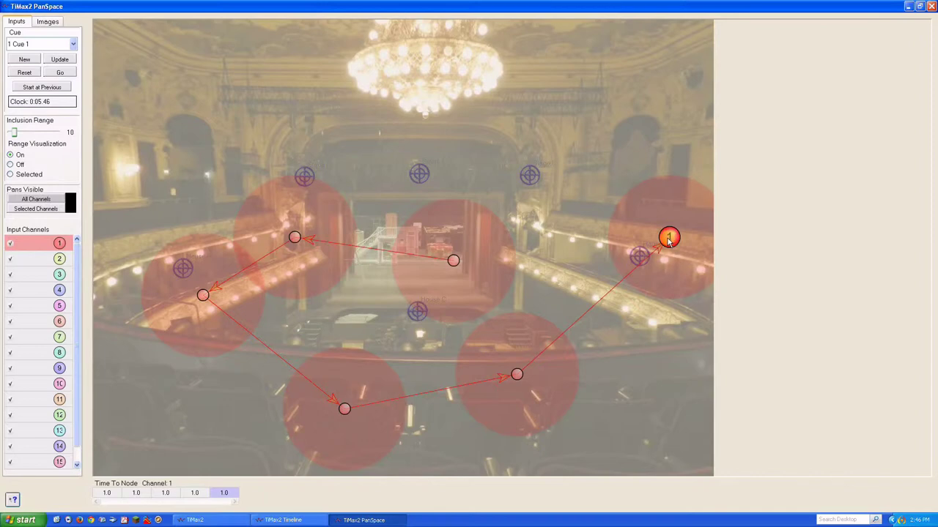
# Set all five legs' time-to-node to 2 and replay the cue from the start.
pyautogui.doubleClick(111, 492)
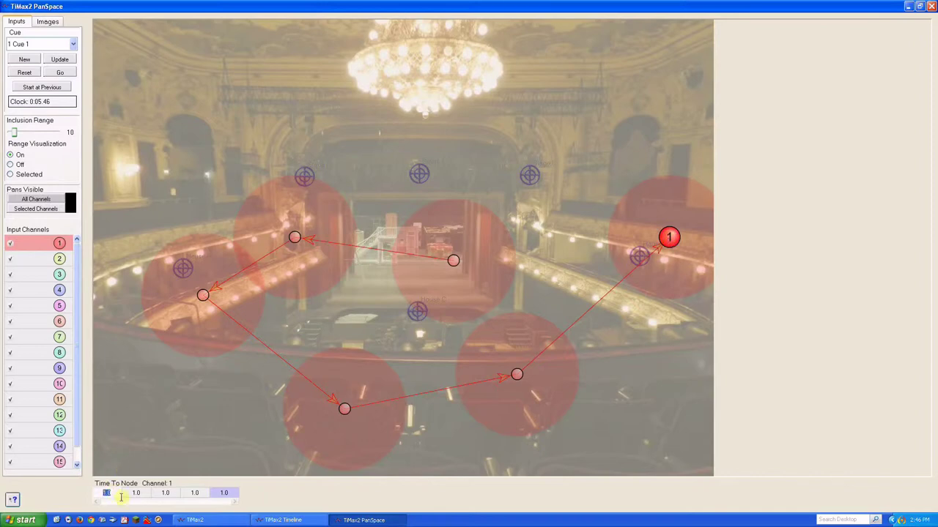
pyautogui.write('2')
pyautogui.doubleClick(136, 493)
pyautogui.write('2')
pyautogui.doubleClick(166, 493)
pyautogui.write('2')
pyautogui.doubleClick(196, 493)
pyautogui.write('2')
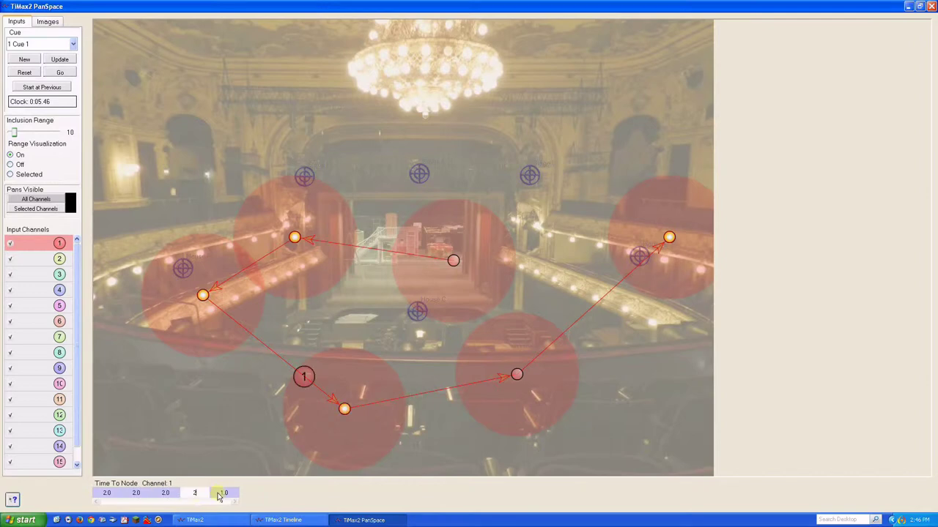
pyautogui.doubleClick(223, 493)
pyautogui.write('2')
pyautogui.click(33, 73)
pyautogui.click(59, 73)
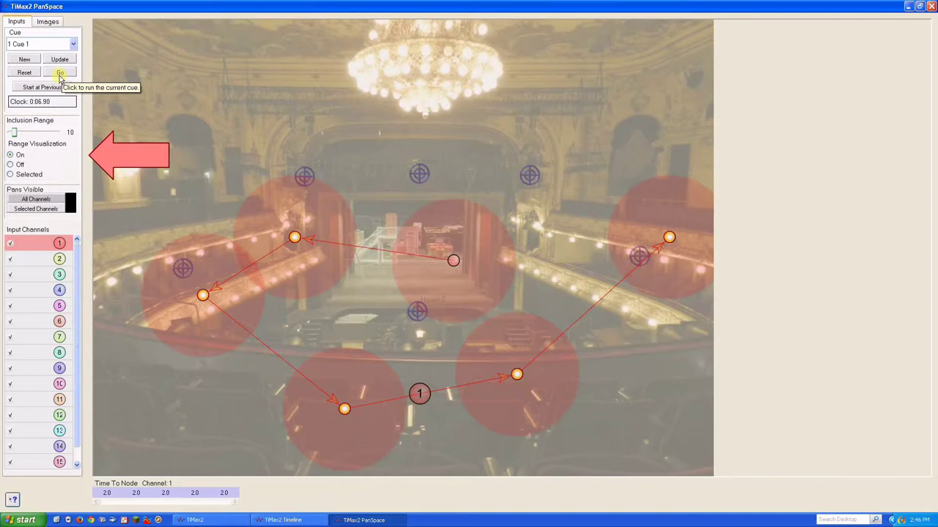
# Hide range circles, place channel 2 on stage with two nodes to the right, and preview both pans.
pyautogui.click(11, 165)
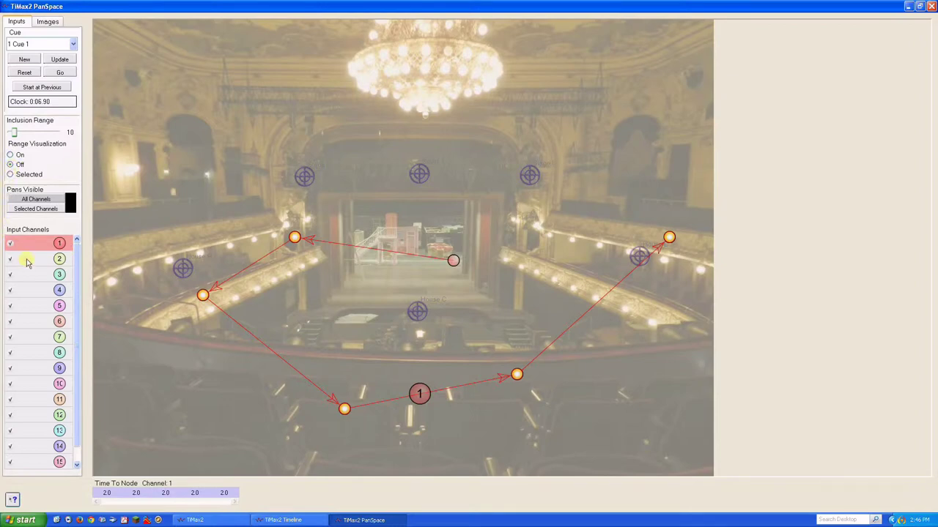
pyautogui.moveTo(27, 263); pyautogui.dragTo(360, 268)
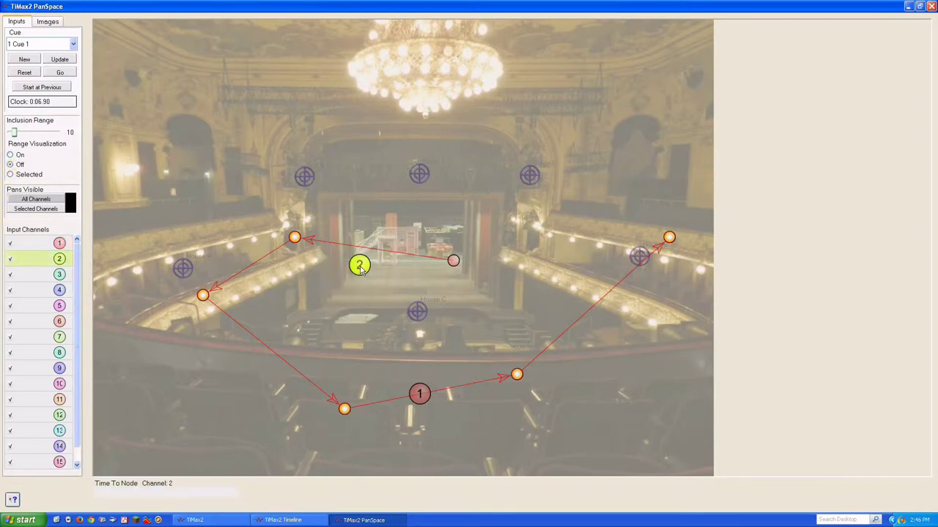
pyautogui.click(524, 245)
pyautogui.click(608, 331)
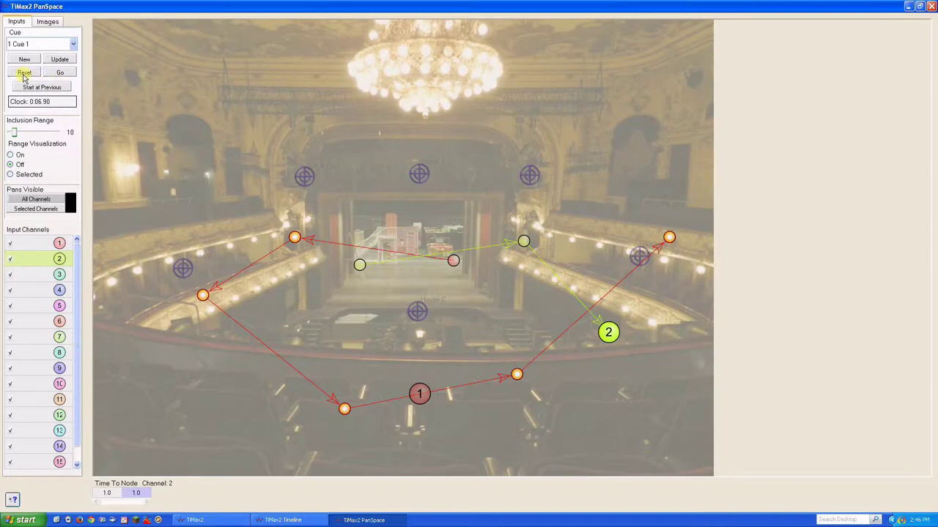
pyautogui.click(25, 73)
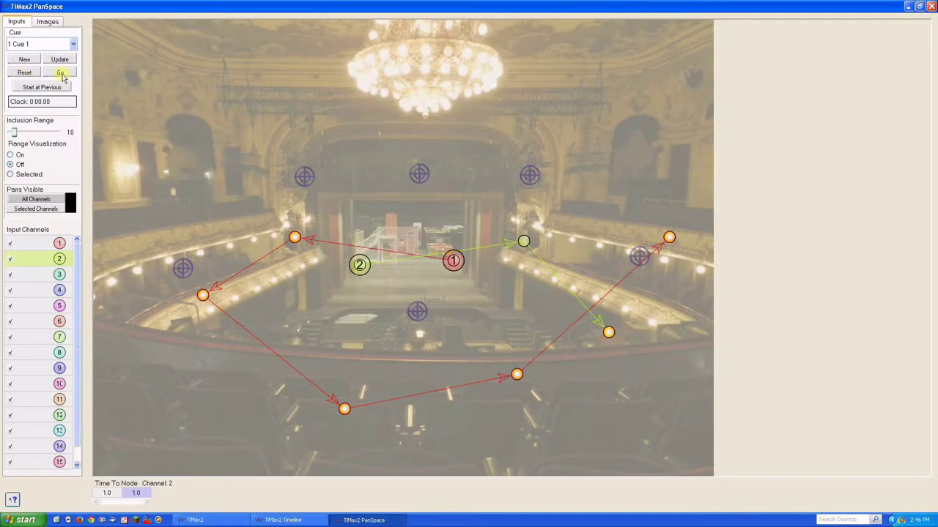
pyautogui.click(61, 74)
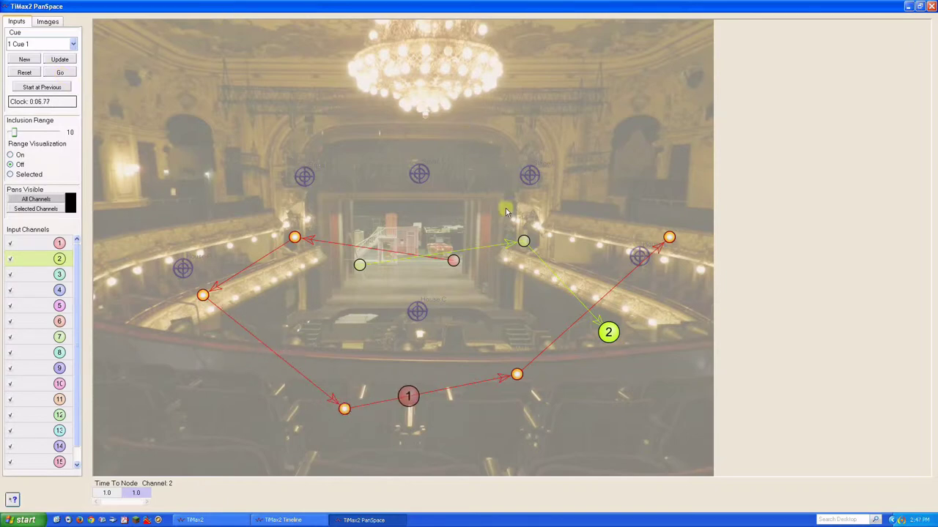
# Insert an extra node into channel 2's path, replay the cue, and show all range circles.
pyautogui.click(523, 242)
pyautogui.click(593, 224)
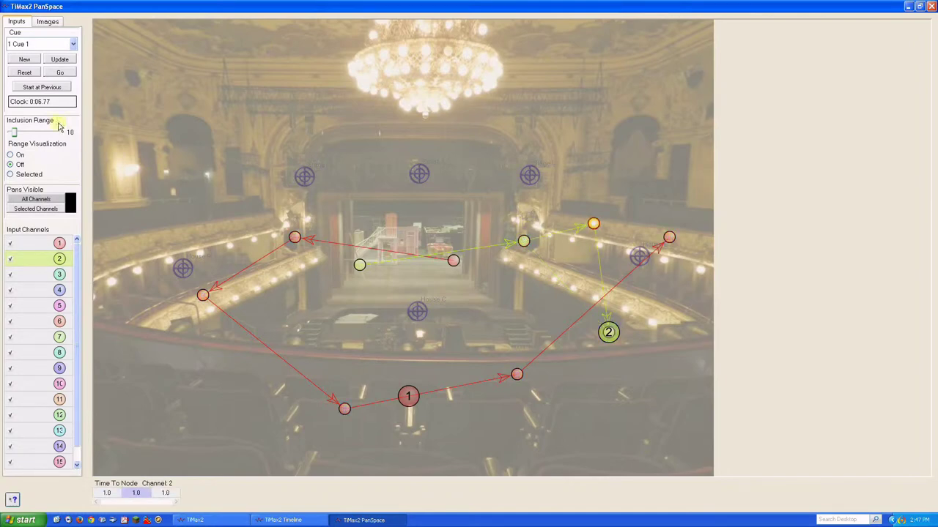
pyautogui.click(18, 73)
pyautogui.click(47, 75)
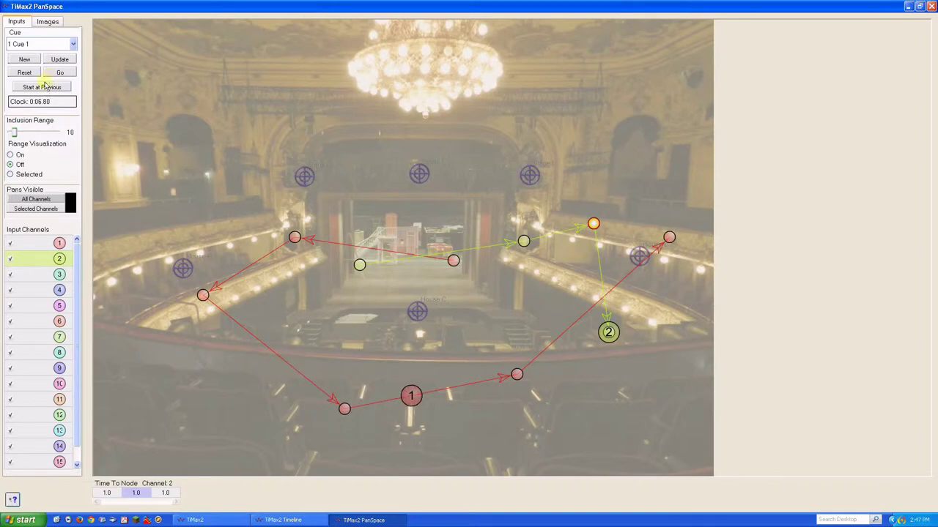
pyautogui.click(11, 155)
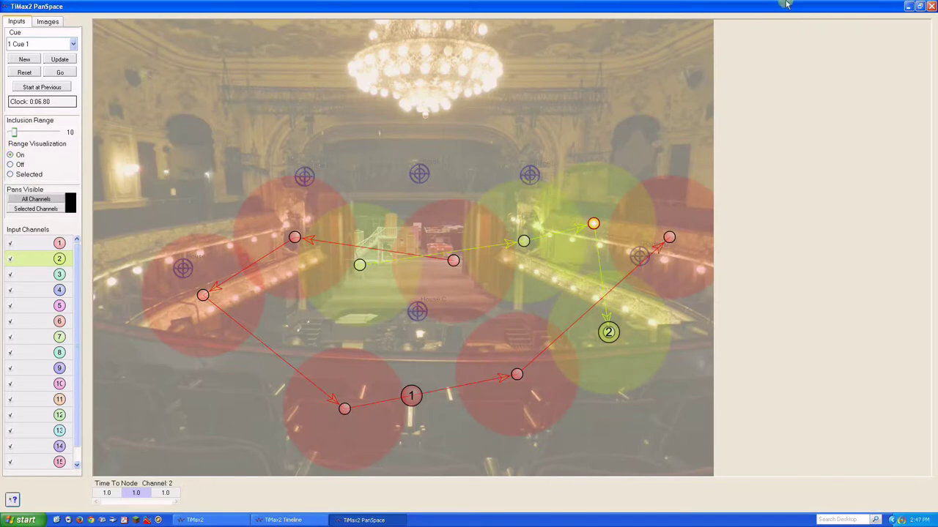
# Shrink PanSpace to reveal the mixer and replay cue 1 from the start to 12.60 seconds.
pyautogui.click(920, 6)
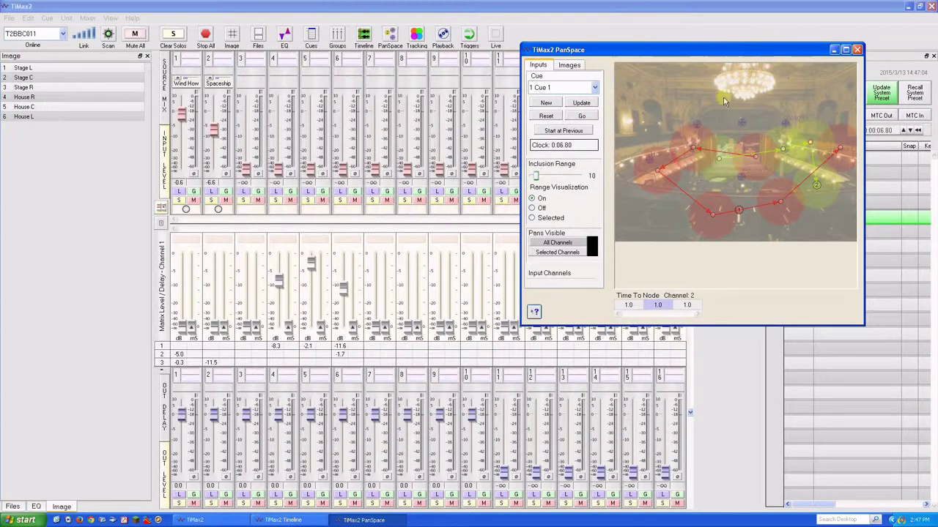
pyautogui.click(546, 116)
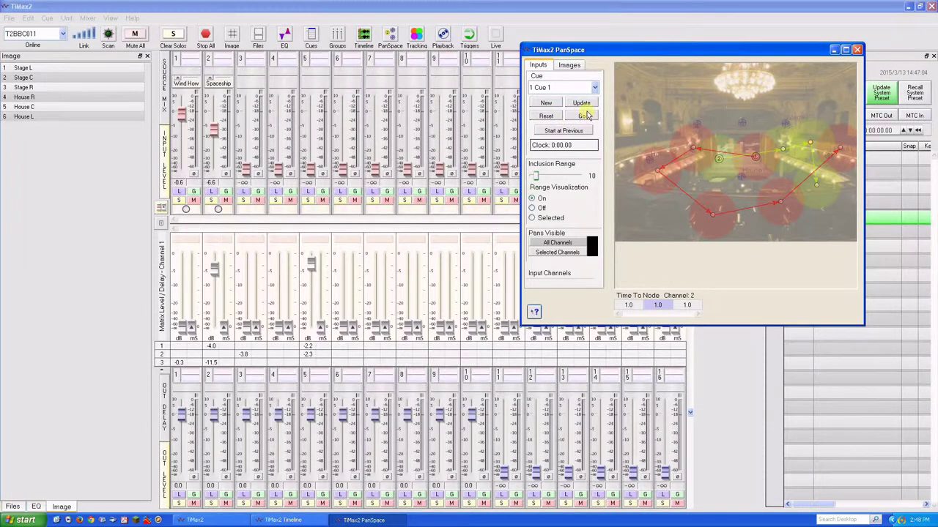
pyautogui.click(584, 117)
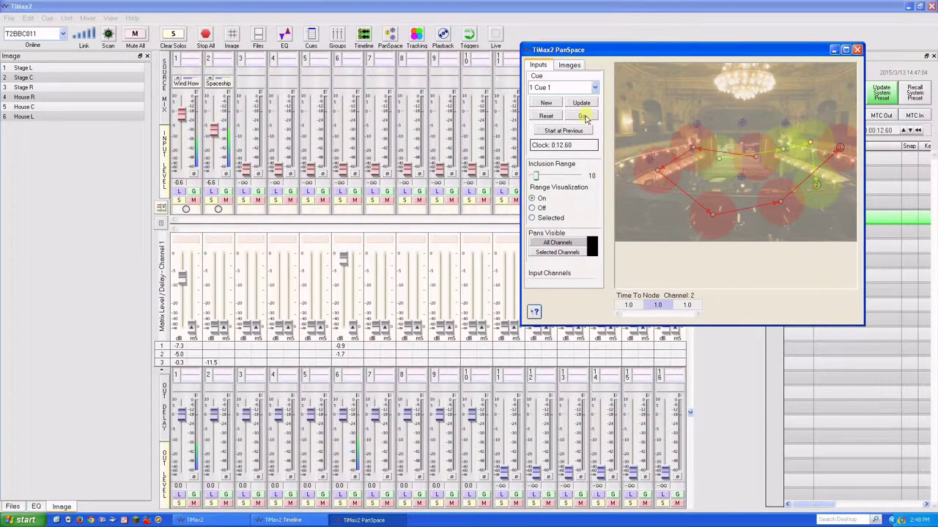
# In the Timeline, shift track 2's pan points around 9–13 s, then remove the later ones.
pyautogui.click(319, 521)
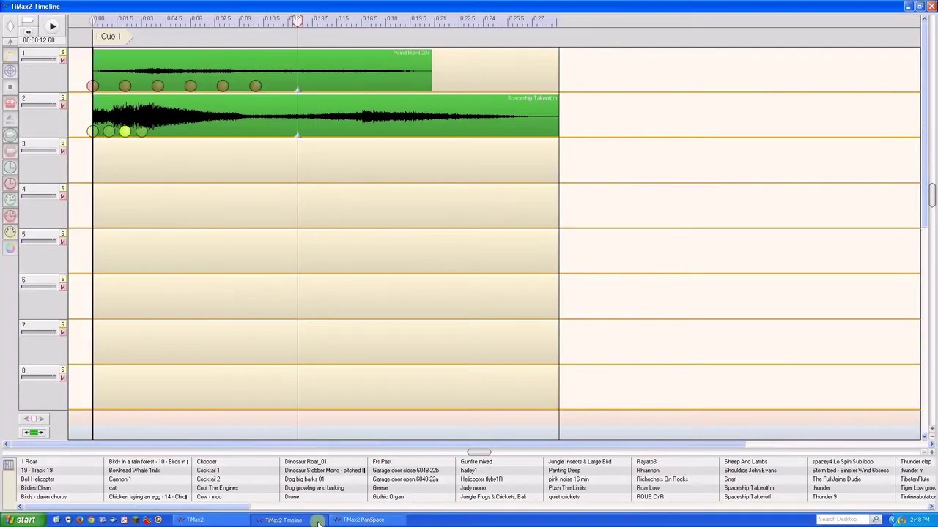
pyautogui.click(141, 133)
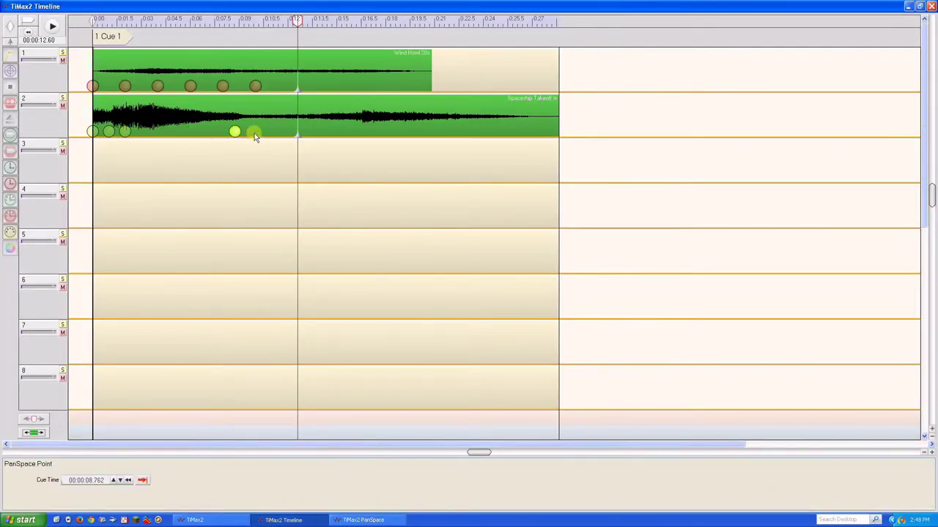
pyautogui.moveTo(262, 135); pyautogui.dragTo(305, 131)
pyautogui.moveTo(128, 131); pyautogui.dragTo(241, 131)
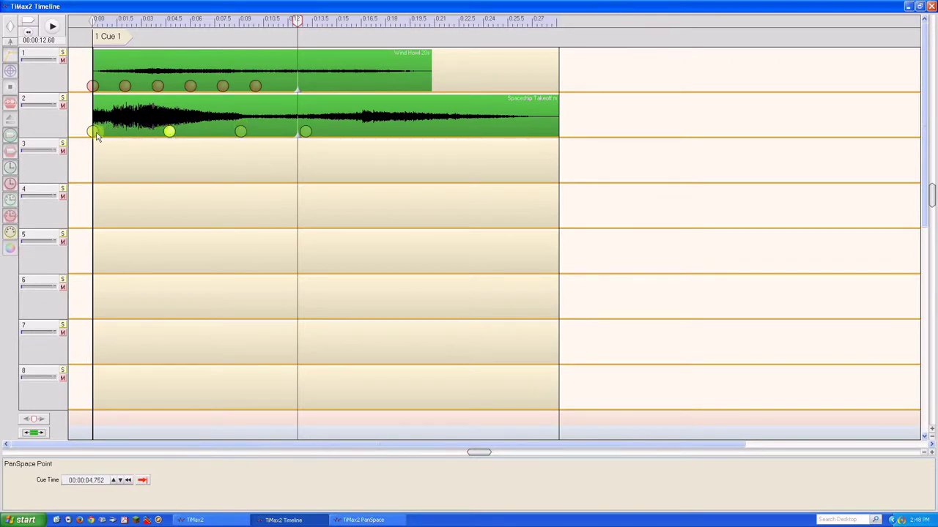
pyautogui.moveTo(169, 131); pyautogui.dragTo(171, 132)
pyautogui.keyDown('ctrl'); pyautogui.click(241, 131); pyautogui.keyUp('ctrl')
pyautogui.keyDown('ctrl'); pyautogui.click(306, 131); pyautogui.keyUp('ctrl')
pyautogui.rightClick(309, 131)
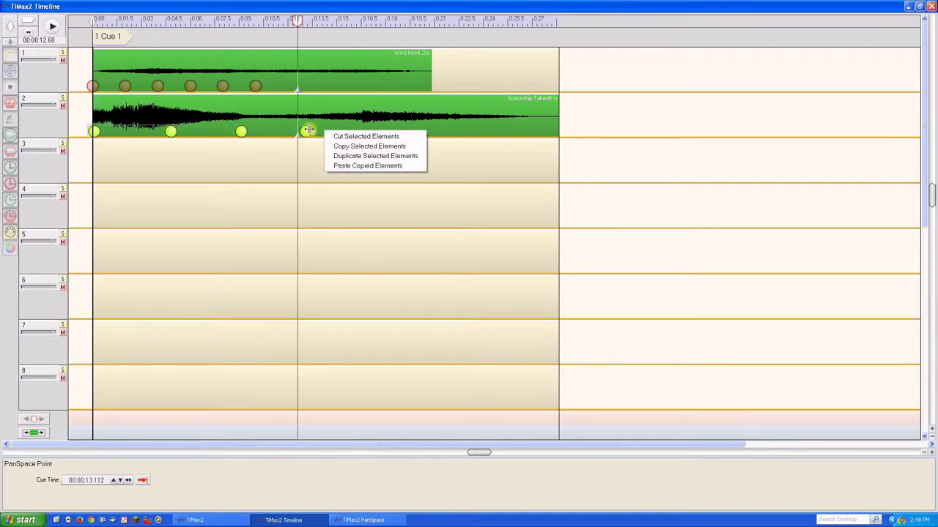
pyautogui.click(338, 137)
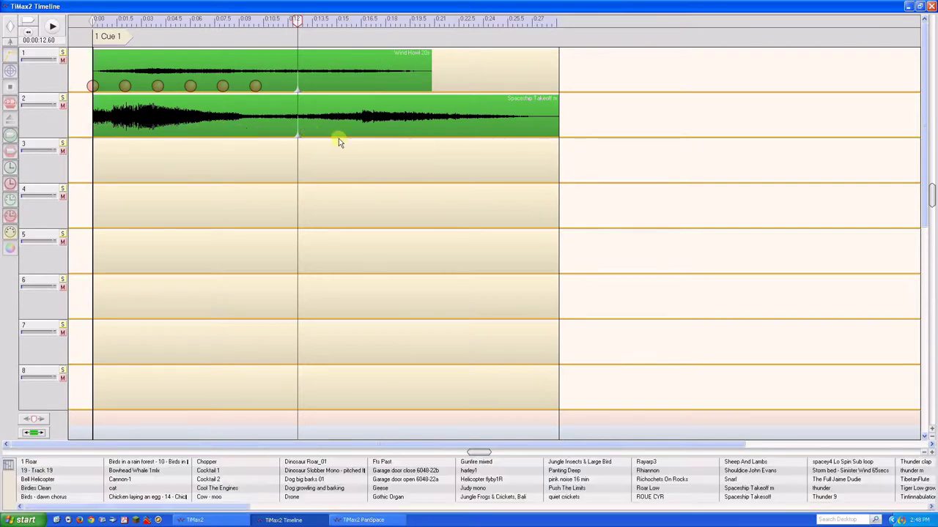
# Copy track 1's six pan points onto track 2 and move them to the clip start.
pyautogui.moveTo(80, 77); pyautogui.dragTo(277, 96)
pyautogui.rightClick(254, 90)
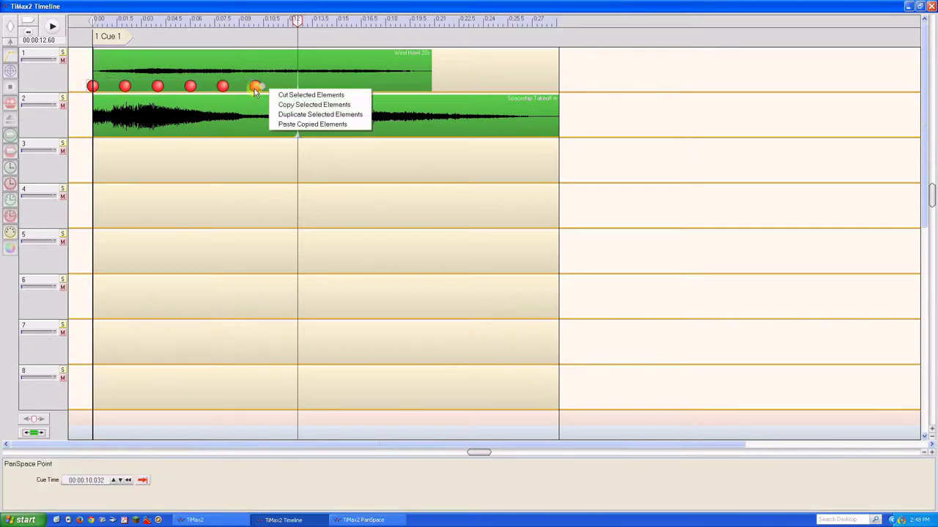
pyautogui.click(277, 103)
pyautogui.rightClick(264, 120)
pyautogui.click(295, 160)
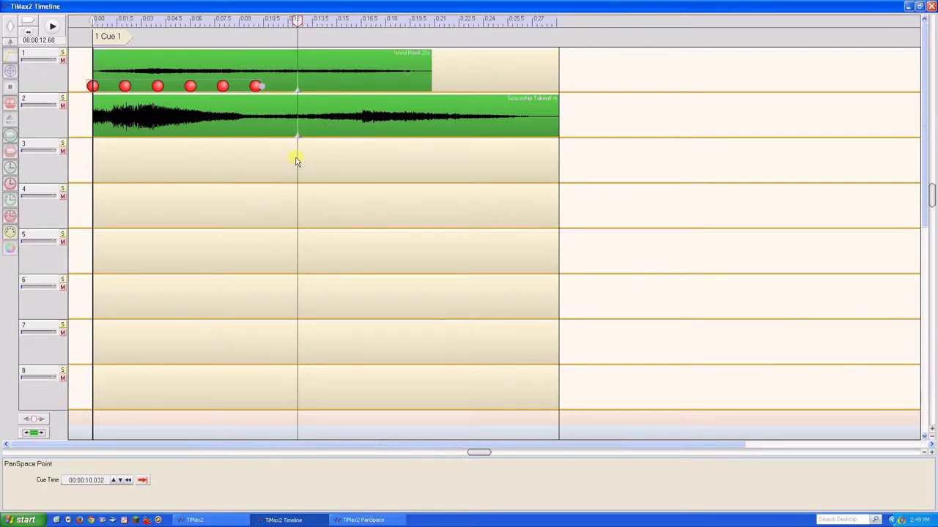
pyautogui.moveTo(265, 142); pyautogui.dragTo(113, 139)
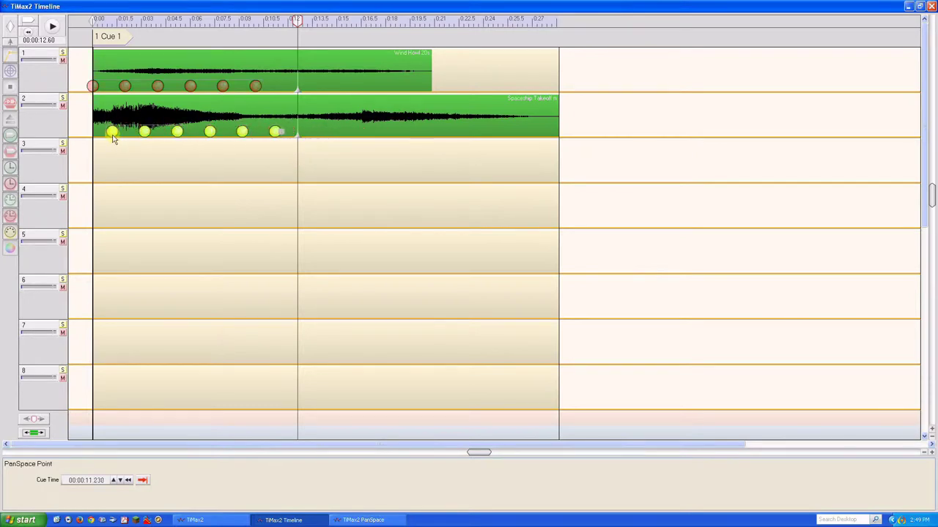
# Bring PanSpace to the front, play cue 1 from the start, and stop at 0:17.89.
pyautogui.click(350, 520)
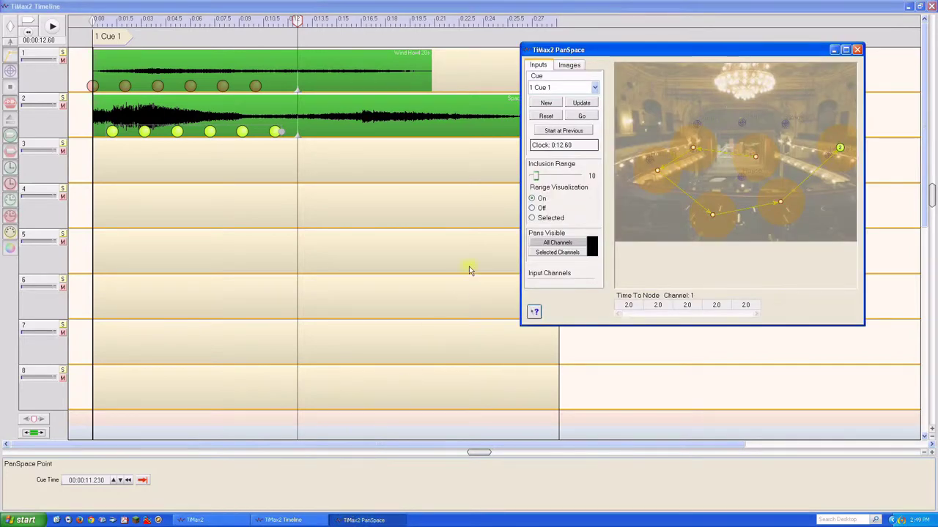
pyautogui.click(535, 119)
pyautogui.click(582, 118)
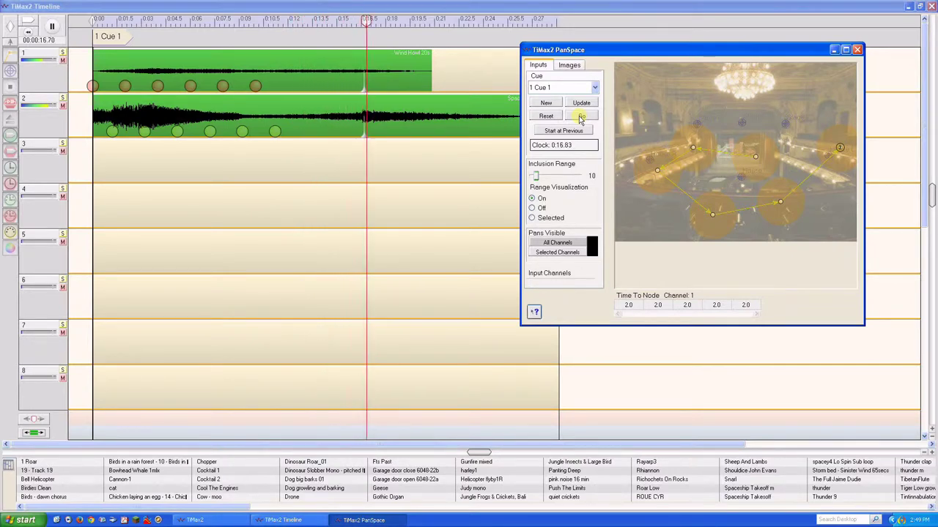
pyautogui.press('space')
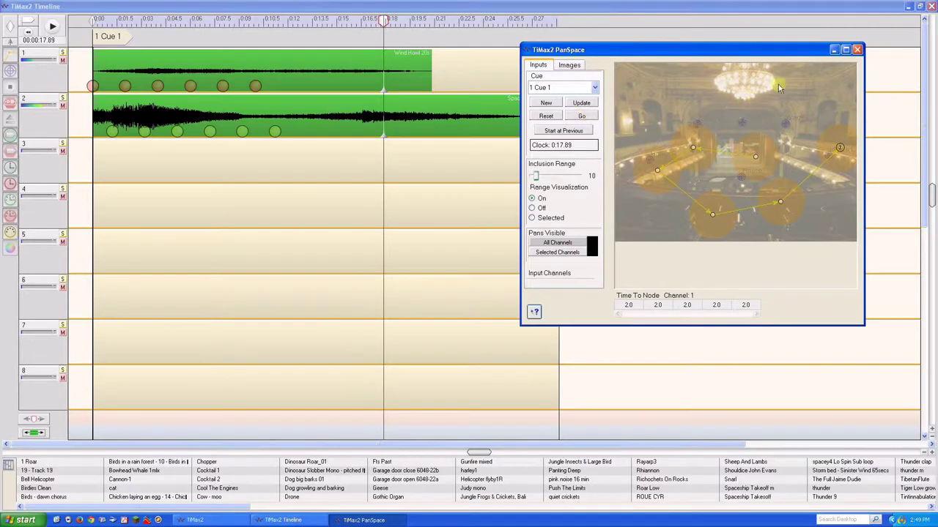
# Maximize PanSpace and show Selected Channels only, checking channel 2 then channel 1.
pyautogui.click(845, 50)
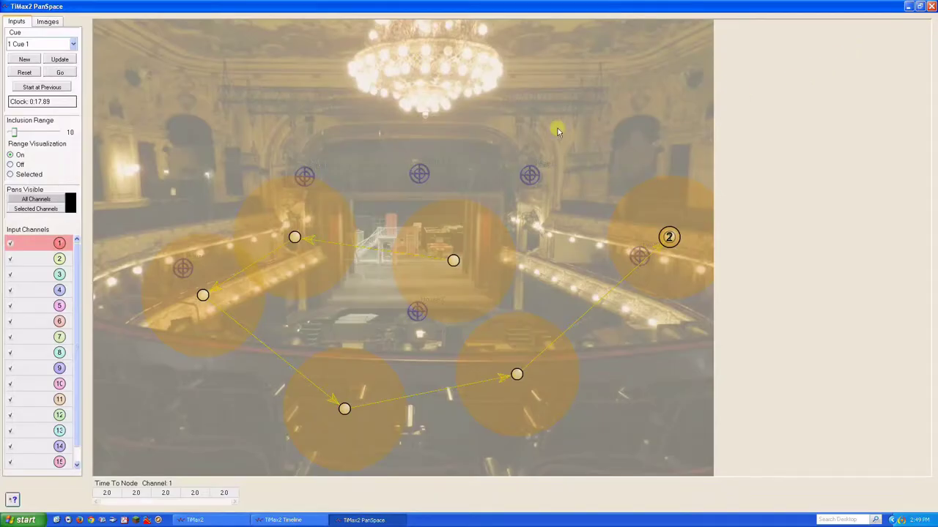
pyautogui.click(37, 209)
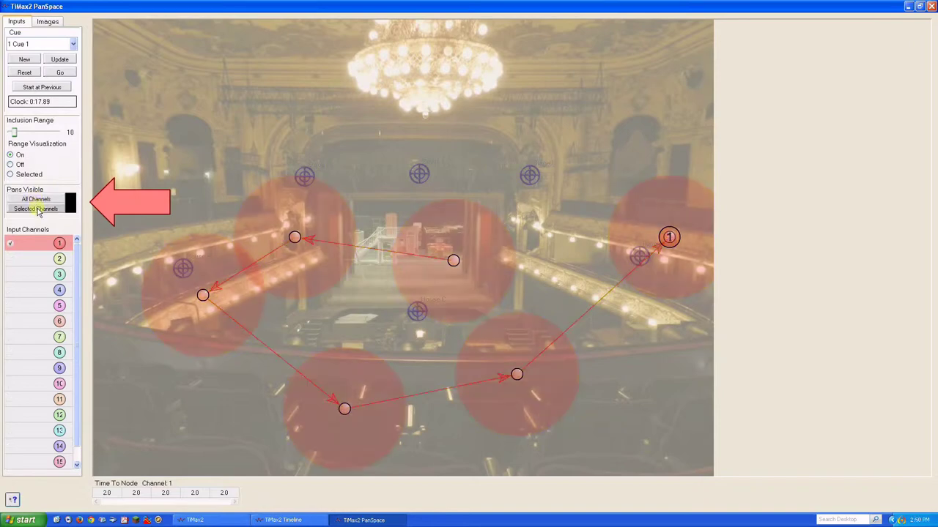
pyautogui.click(42, 259)
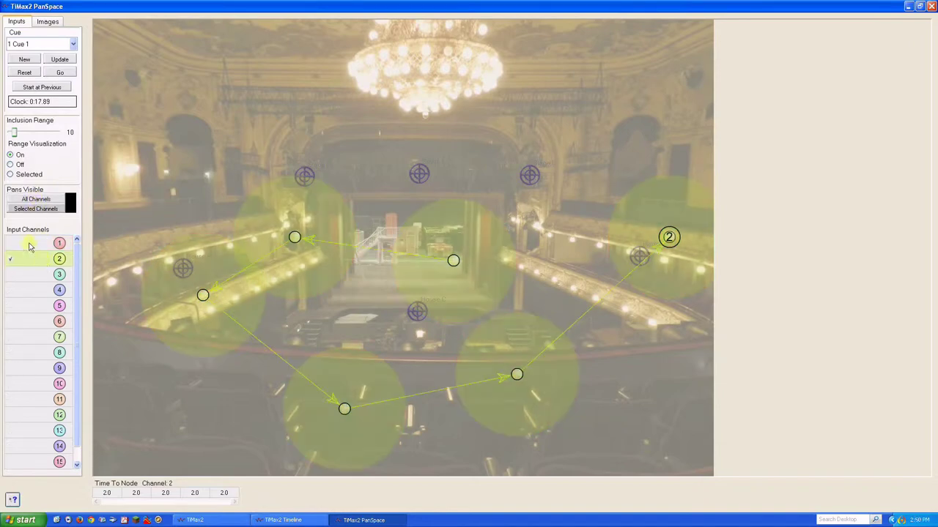
pyautogui.click(29, 245)
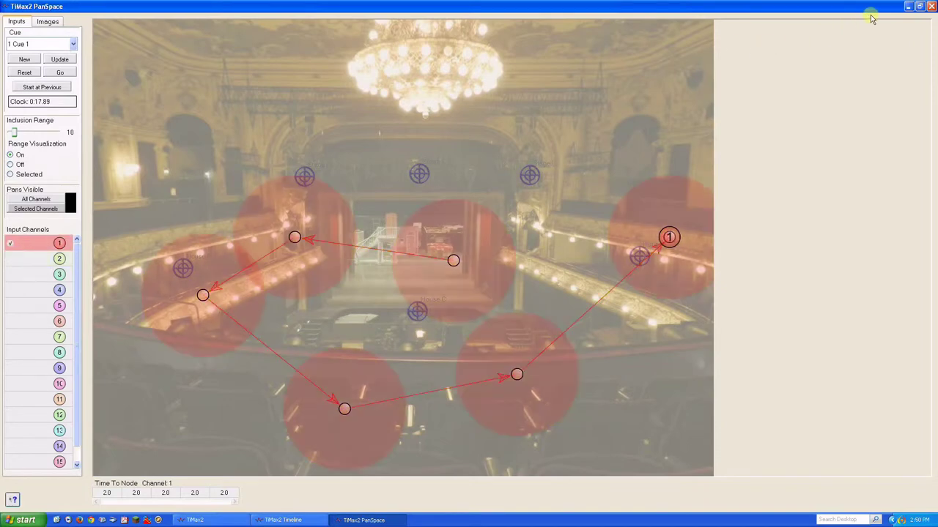
# Restore the PanSpace window, widen the inclusion range and drag the pan point to shift speaker levels.
pyautogui.click(920, 7)
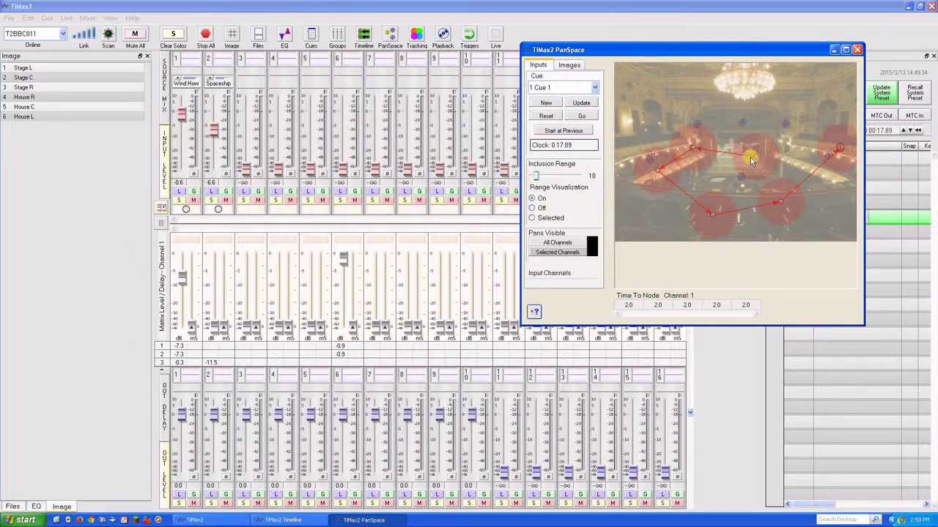
pyautogui.moveTo(751, 161)
pyautogui.mouseDown()
pyautogui.moveTo(725, 132)
pyautogui.moveTo(730, 115)
pyautogui.moveTo(762, 110)
pyautogui.moveTo(810, 130)
pyautogui.moveTo(826, 172)
pyautogui.moveTo(795, 199)
pyautogui.moveTo(711, 163)
pyautogui.moveTo(714, 205)
pyautogui.moveTo(680, 203)
pyautogui.moveTo(666, 190)
pyautogui.moveTo(705, 160)
pyautogui.moveTo(749, 158)
pyautogui.moveTo(753, 142)
pyautogui.mouseUp()
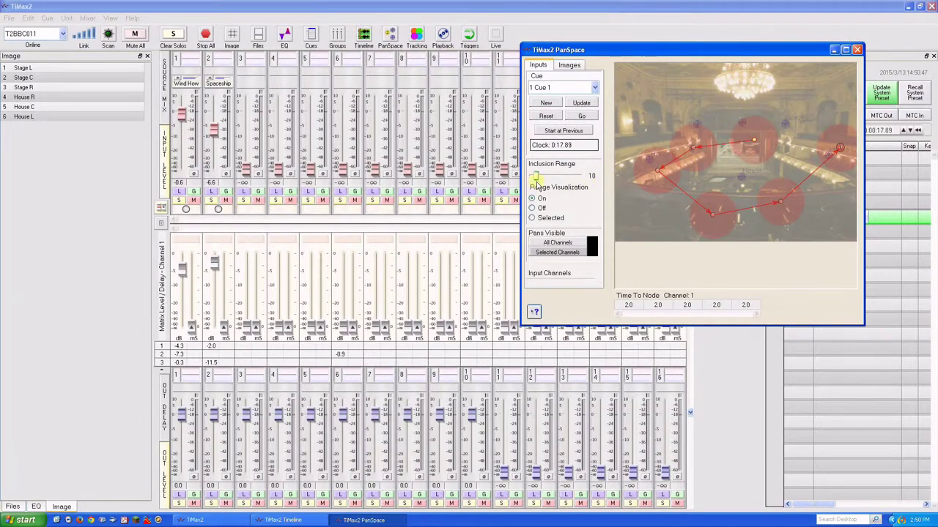
pyautogui.moveTo(536, 176); pyautogui.dragTo(546, 177)
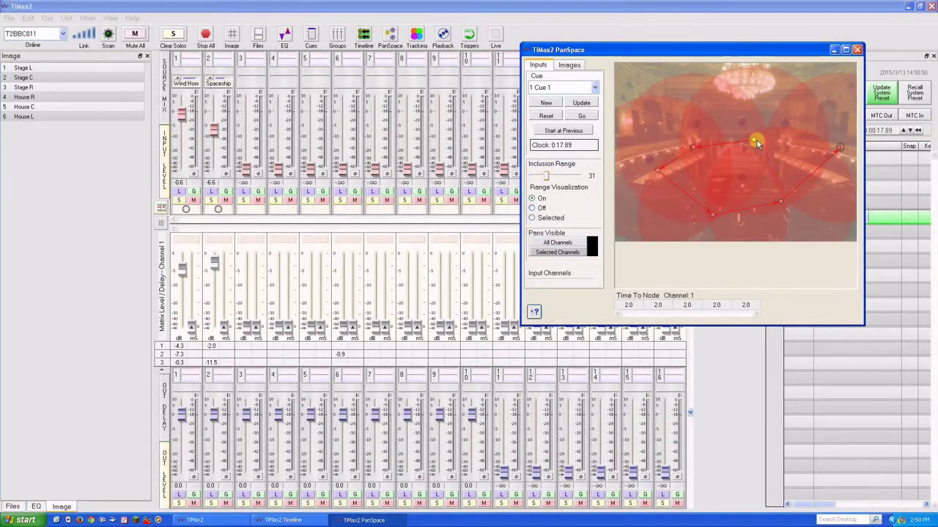
pyautogui.moveTo(757, 143)
pyautogui.mouseDown()
pyautogui.moveTo(753, 131)
pyautogui.moveTo(717, 122)
pyautogui.moveTo(736, 100)
pyautogui.moveTo(776, 129)
pyautogui.moveTo(769, 156)
pyautogui.moveTo(726, 194)
pyautogui.moveTo(758, 199)
pyautogui.moveTo(755, 128)
pyautogui.mouseUp()
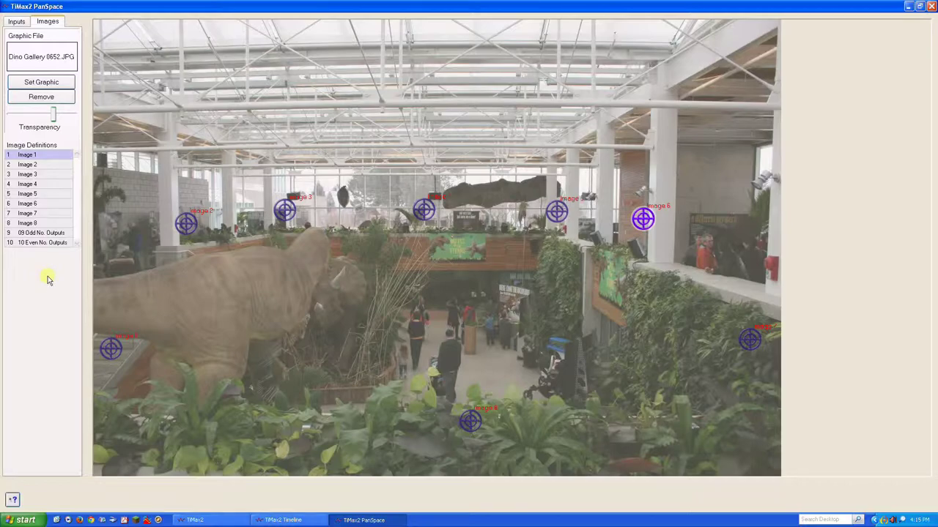
# Review the level settings of Images 1–8, then 09 Odd and 10 Even No. Outputs in turn.
pyautogui.click(184, 521)
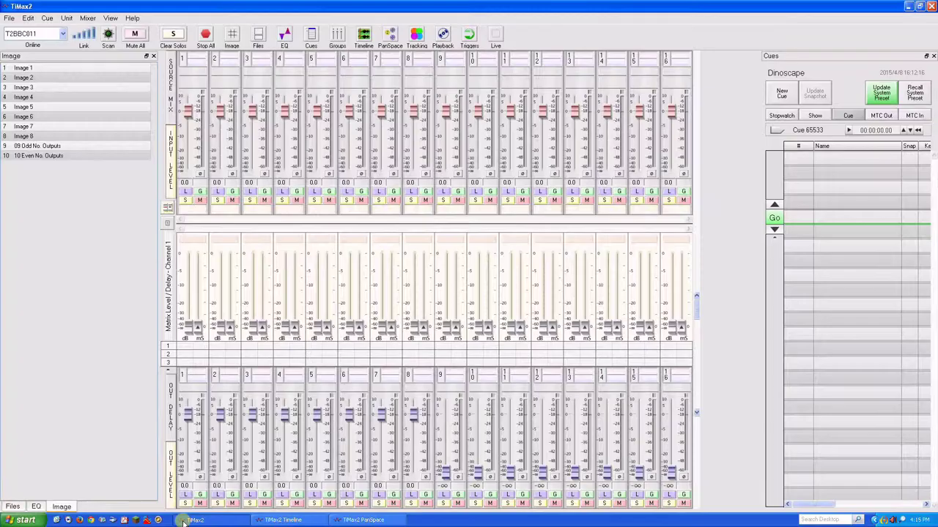
pyautogui.doubleClick(34, 69)
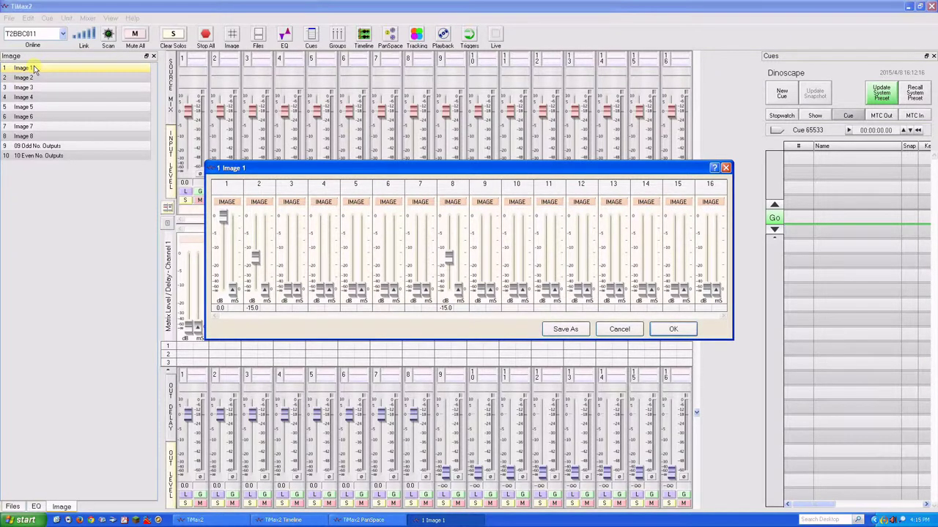
pyautogui.doubleClick(35, 78)
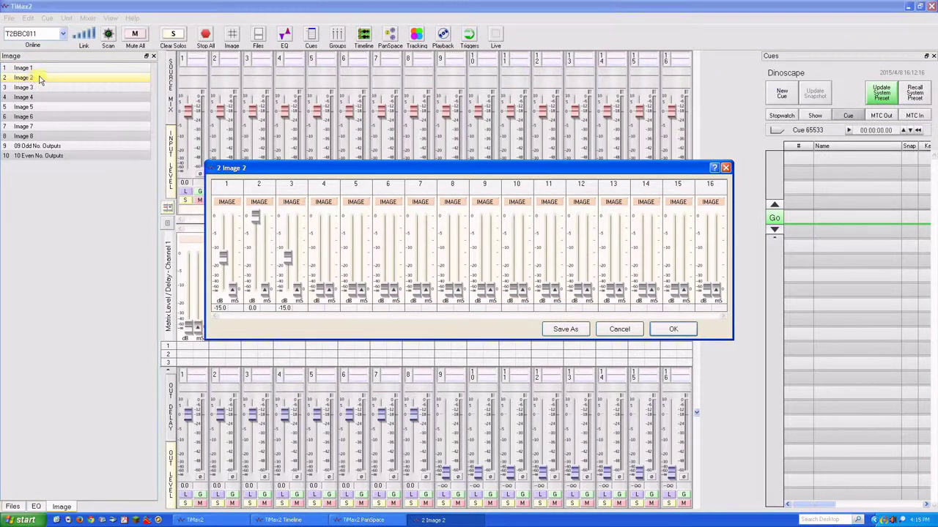
pyautogui.doubleClick(35, 88)
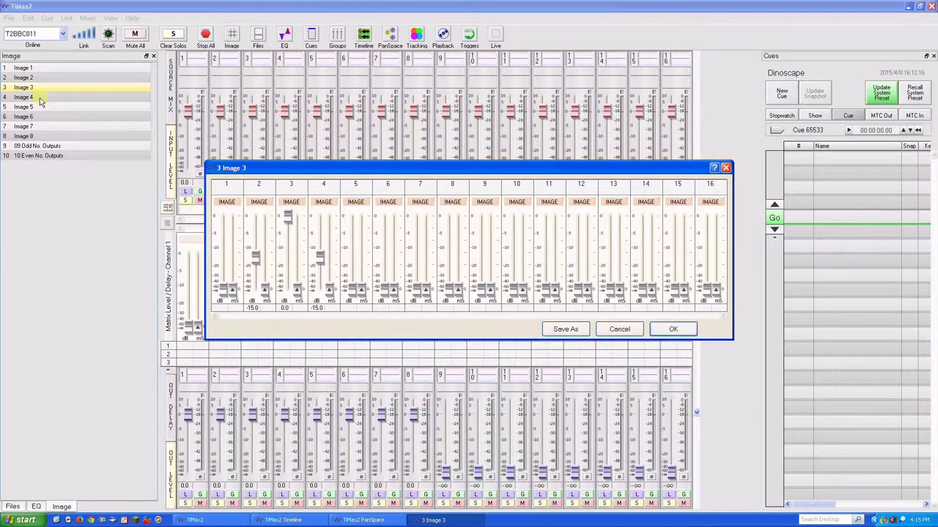
pyautogui.doubleClick(40, 97)
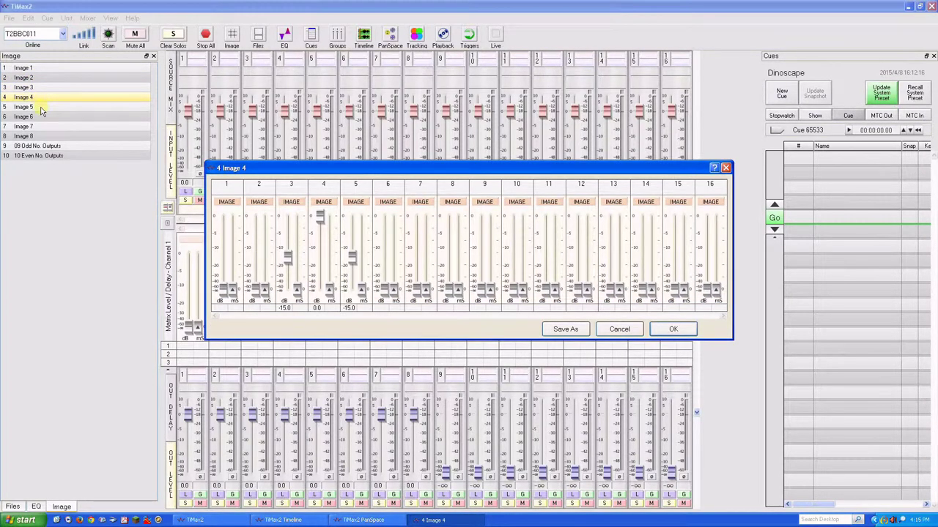
pyautogui.doubleClick(42, 108)
pyautogui.doubleClick(38, 118)
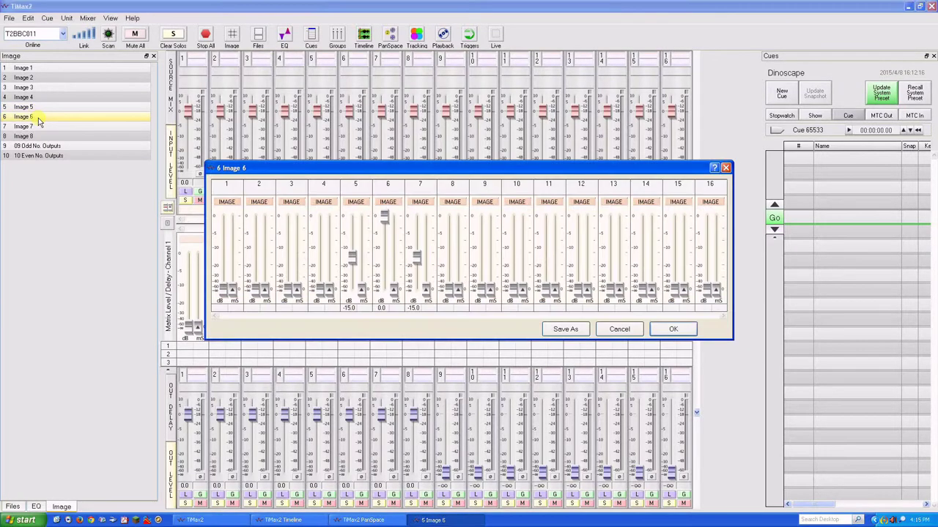
pyautogui.doubleClick(40, 127)
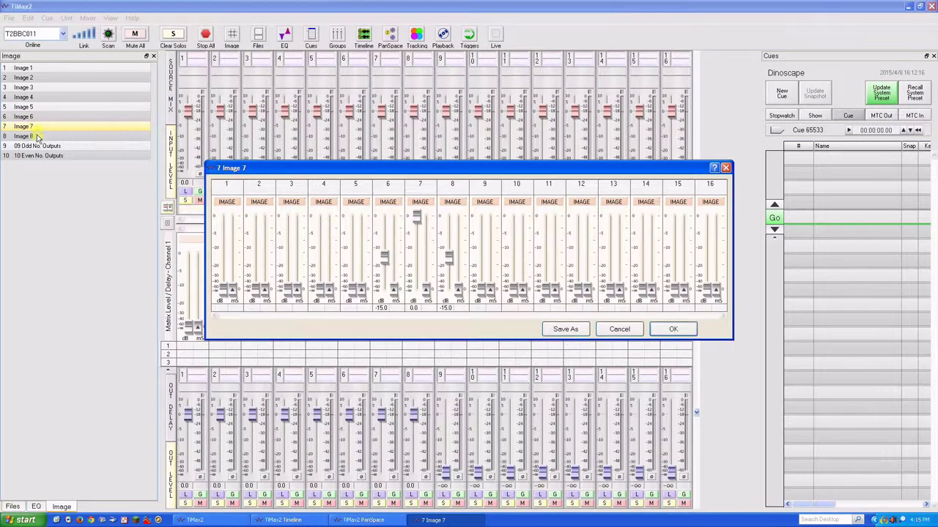
pyautogui.doubleClick(38, 137)
pyautogui.doubleClick(37, 146)
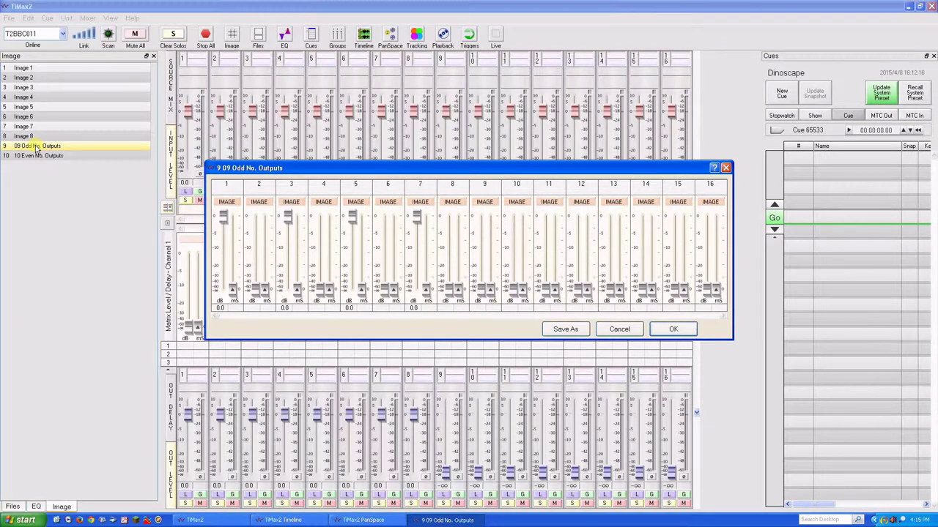
pyautogui.doubleClick(36, 157)
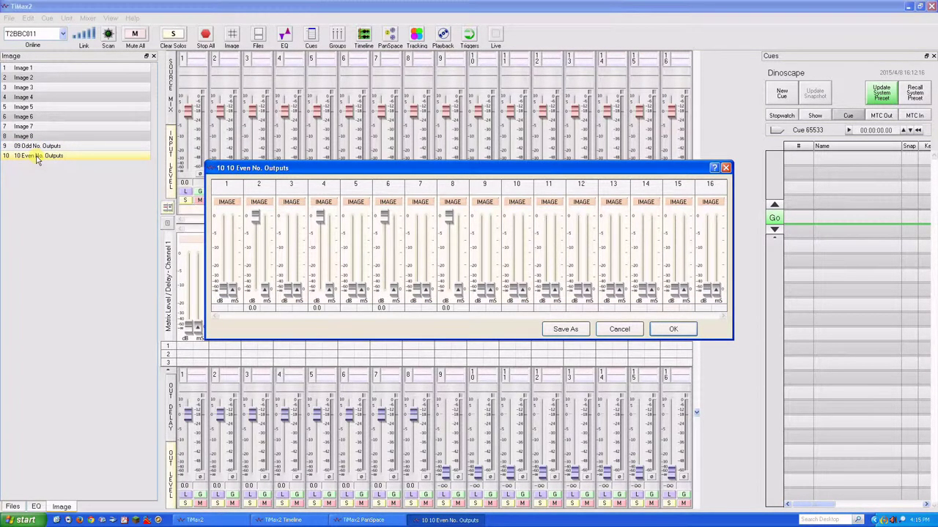
# Close the image definition editor and create Cue 1.
pyautogui.click(671, 330)
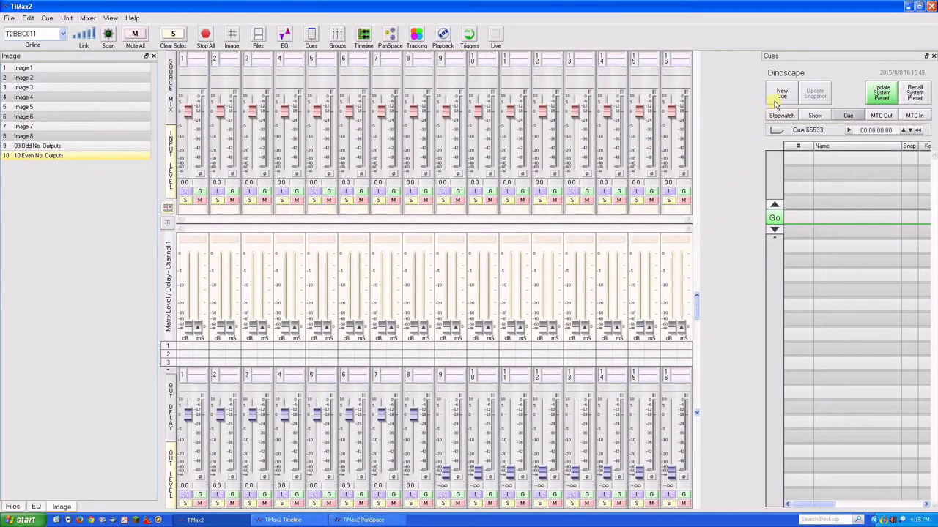
pyautogui.click(778, 98)
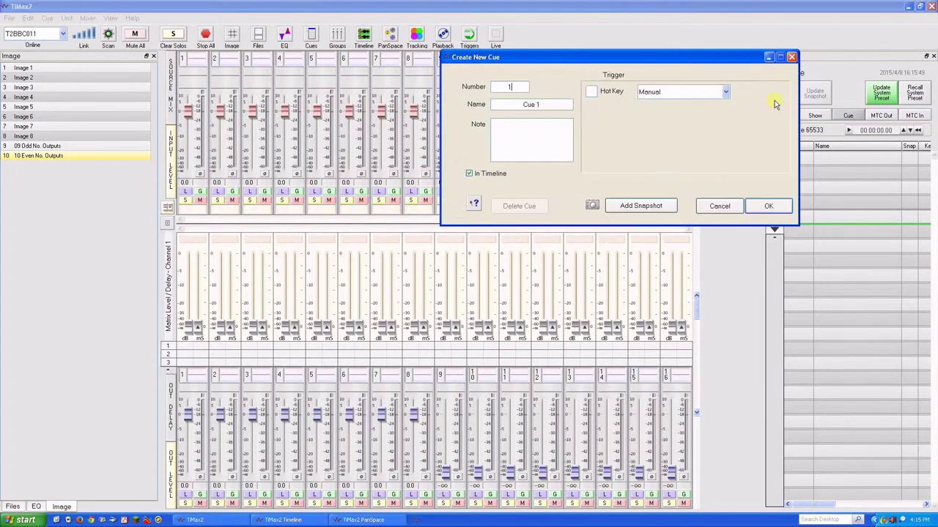
pyautogui.click(768, 207)
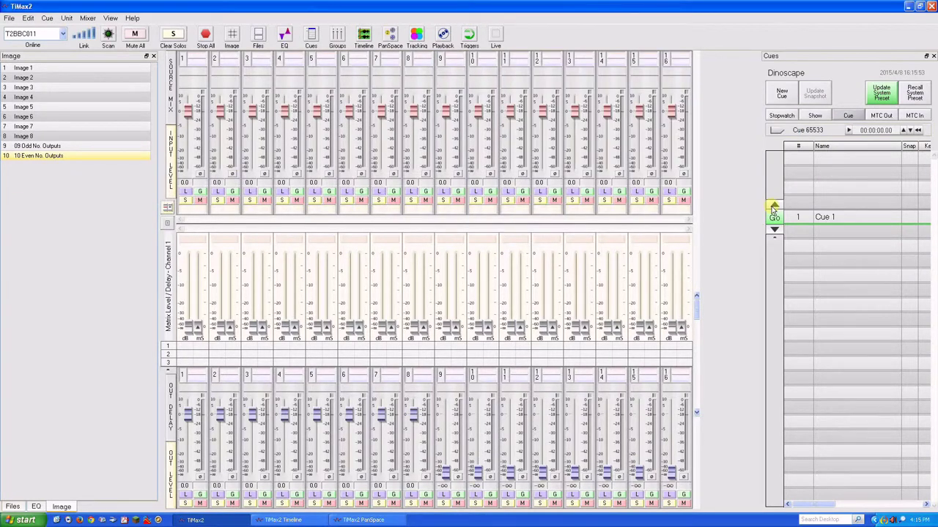
# Put Forest Amb on track 1, routing tracks 1 and 2 to 09 Odd and 10 Even No. Outputs.
pyautogui.click(313, 521)
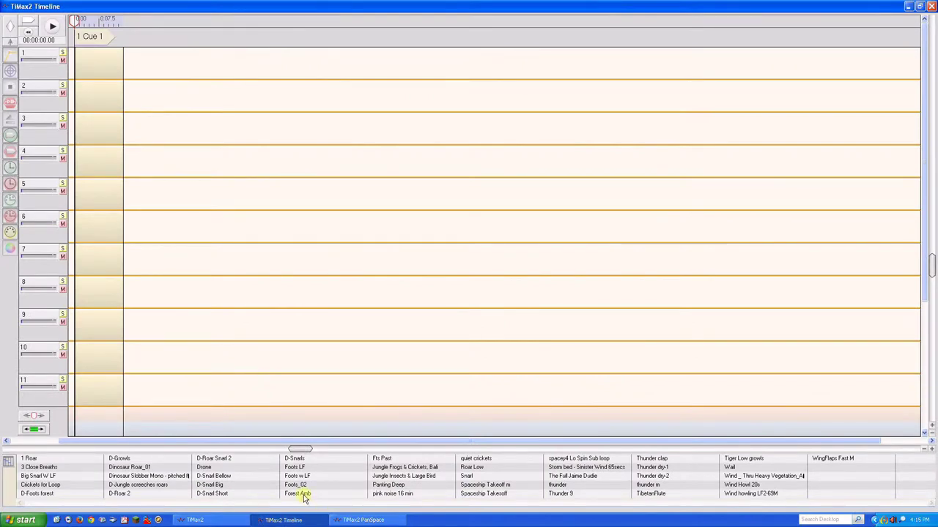
pyautogui.moveTo(304, 496); pyautogui.dragTo(77, 60)
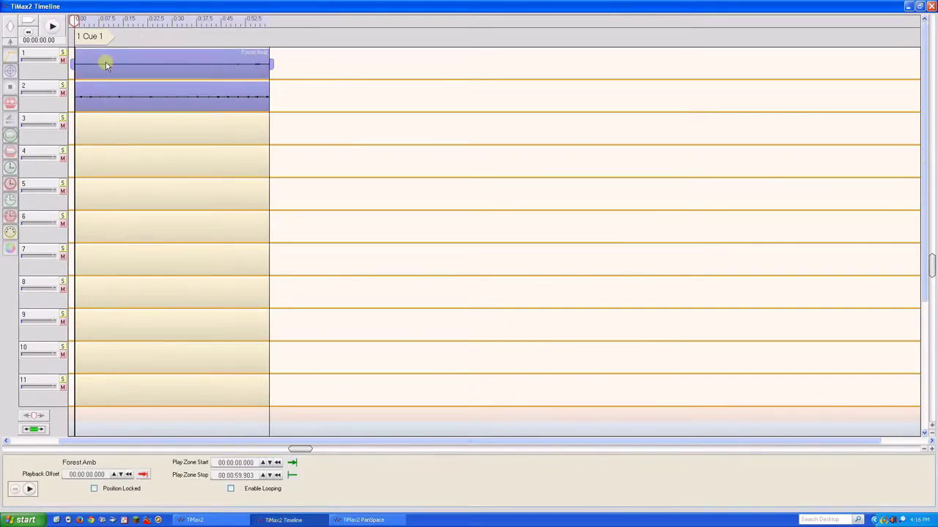
pyautogui.moveTo(10, 70); pyautogui.dragTo(80, 79)
pyautogui.click(107, 164)
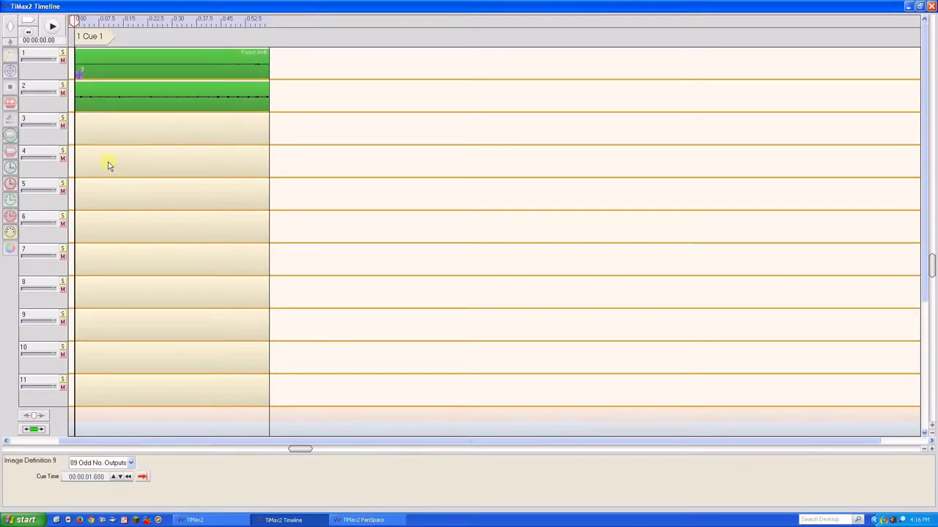
pyautogui.moveTo(10, 70); pyautogui.dragTo(82, 101)
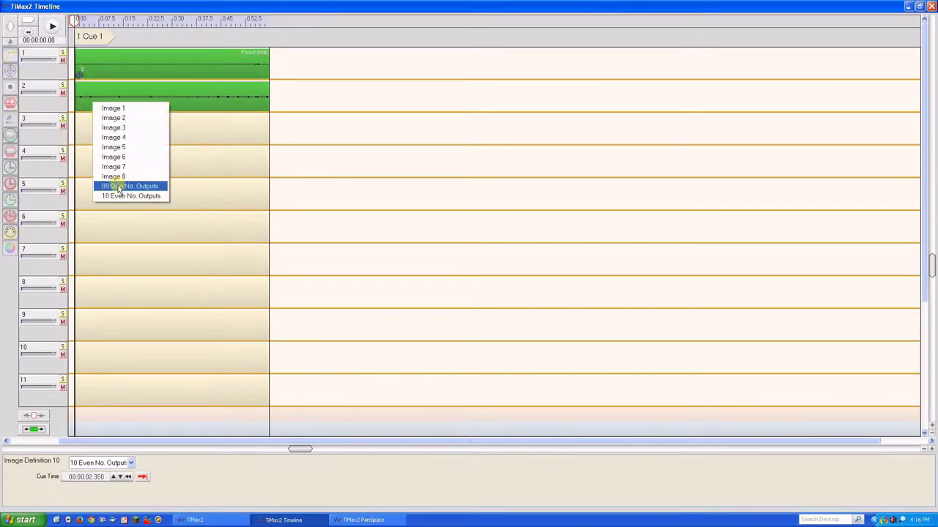
pyautogui.click(119, 197)
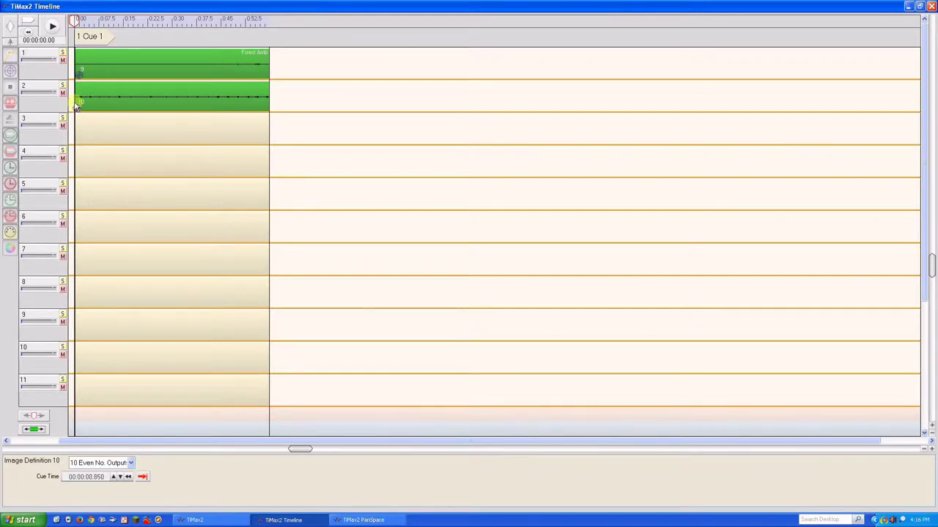
pyautogui.moveTo(81, 76); pyautogui.dragTo(74, 76)
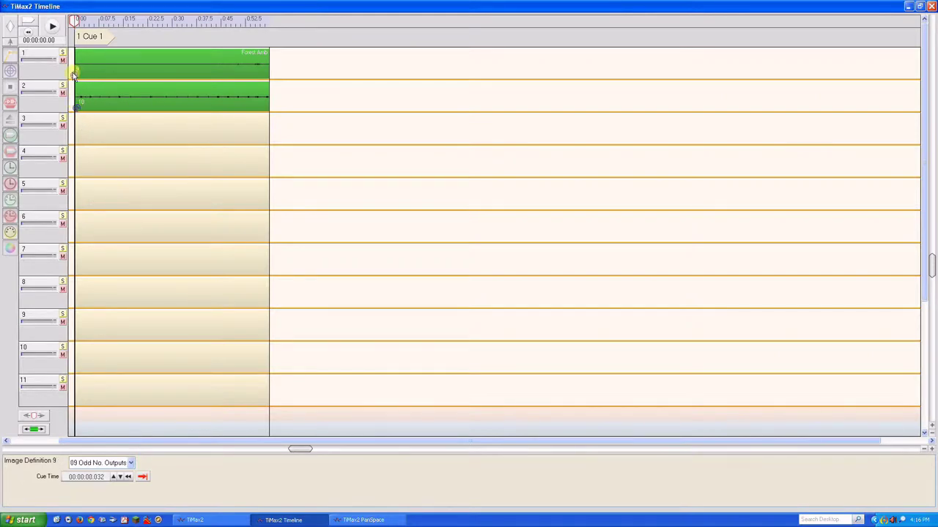
pyautogui.click(130, 75)
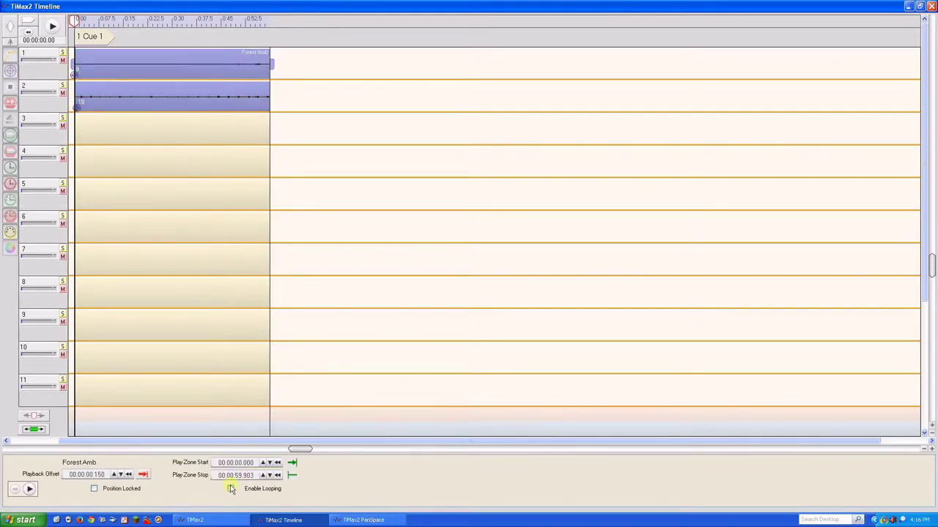
# Loop the Forest Amb clip from 00:00:01.217 to 00:00:58.685.
pyautogui.click(231, 490)
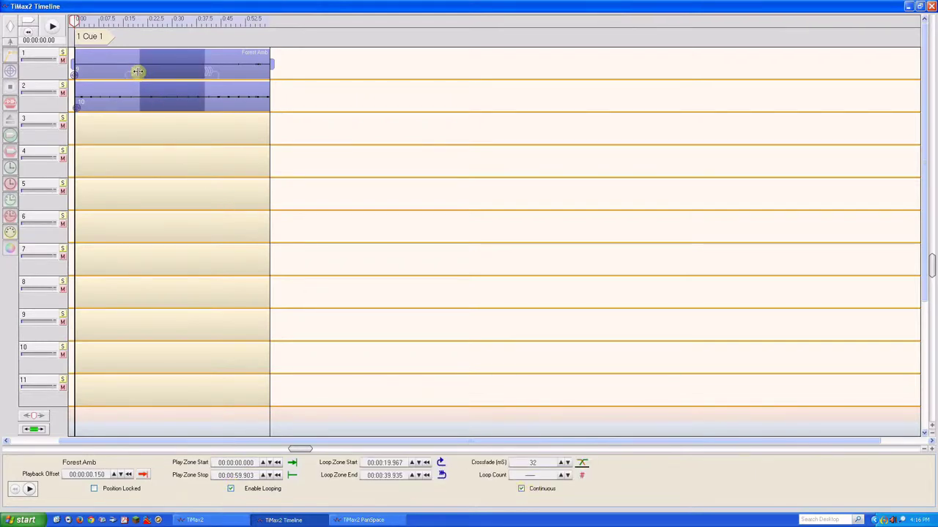
pyautogui.moveTo(138, 71); pyautogui.dragTo(76, 83)
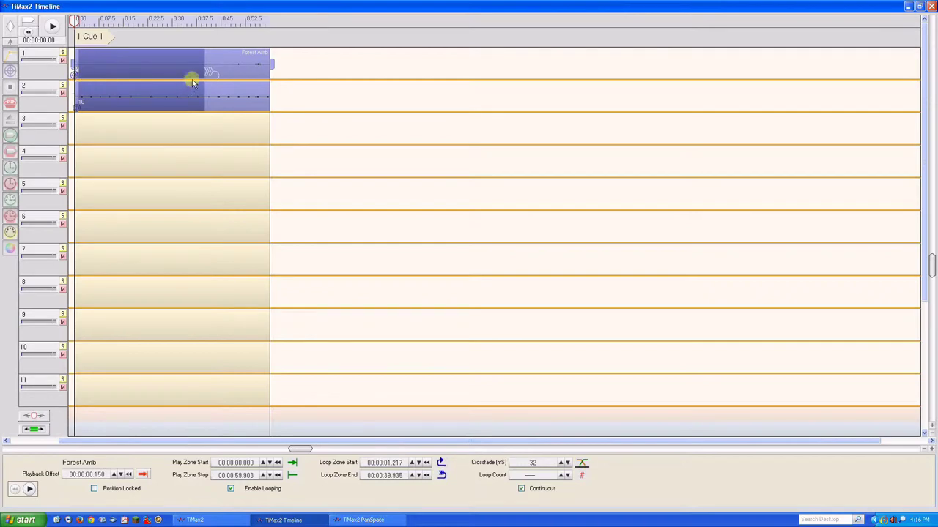
pyautogui.moveTo(207, 73); pyautogui.dragTo(265, 77)
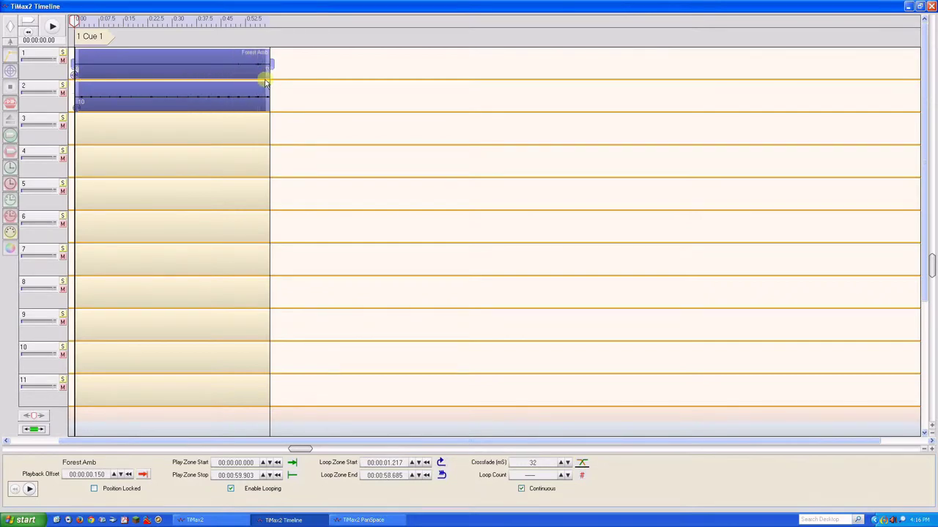
# Preview the cue's ambience, then stop and rewind to zero.
pyautogui.click(52, 26)
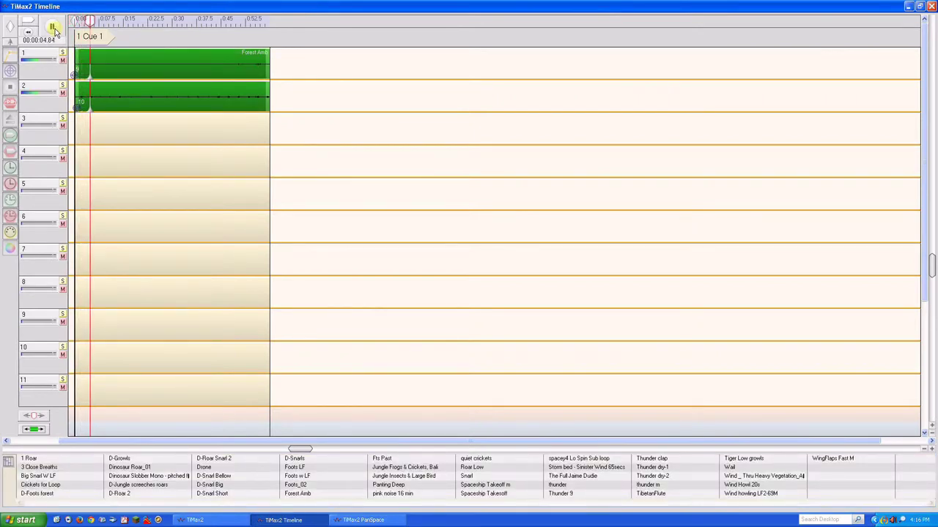
pyautogui.click(52, 27)
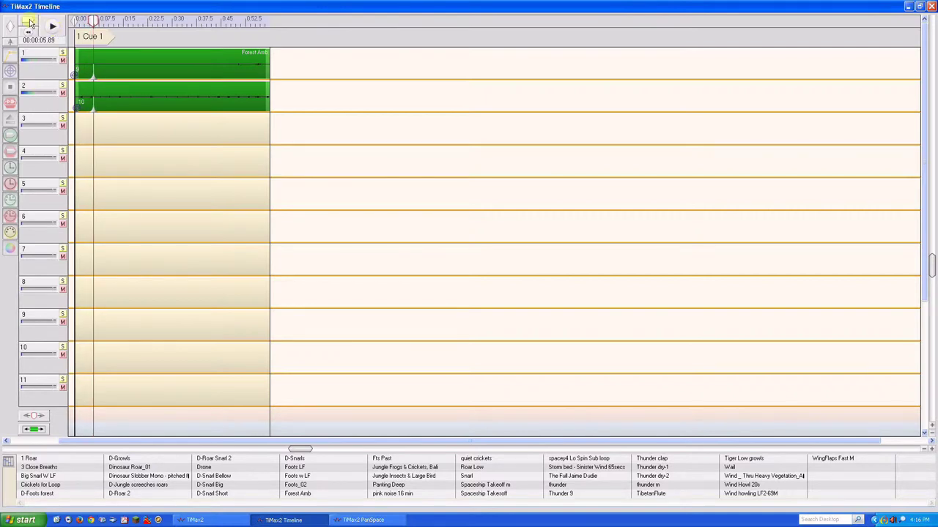
pyautogui.click(30, 23)
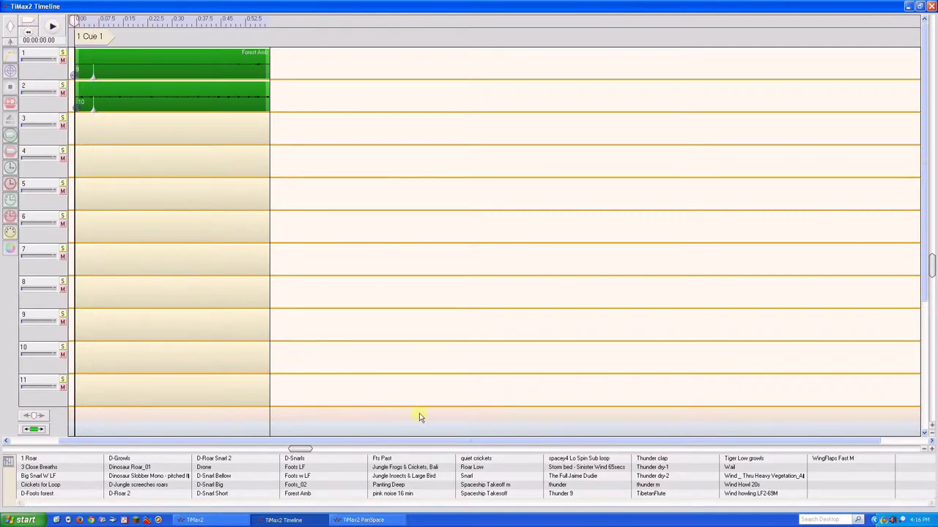
# Add Thunder dry-1 on track 3 with Image 1 and Image 2 markers.
pyautogui.moveTo(653, 467); pyautogui.dragTo(82, 130)
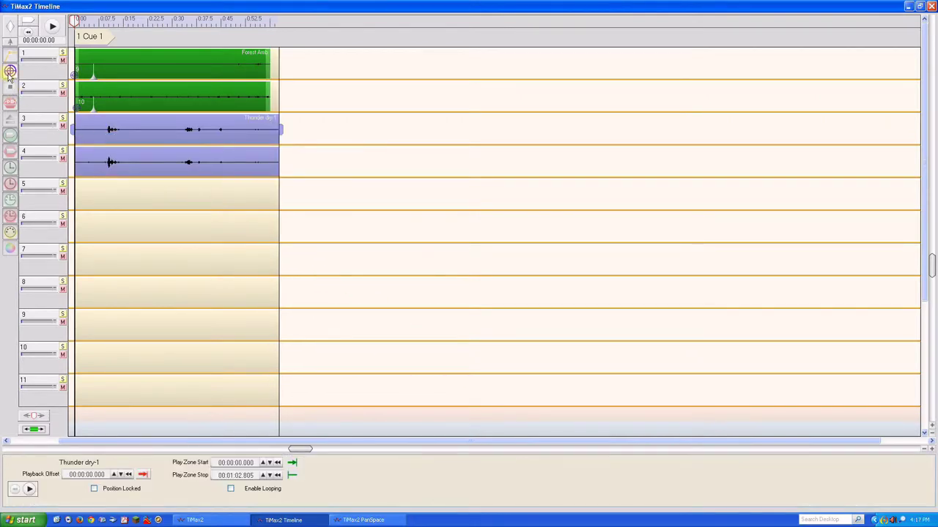
pyautogui.moveTo(10, 73); pyautogui.dragTo(80, 143)
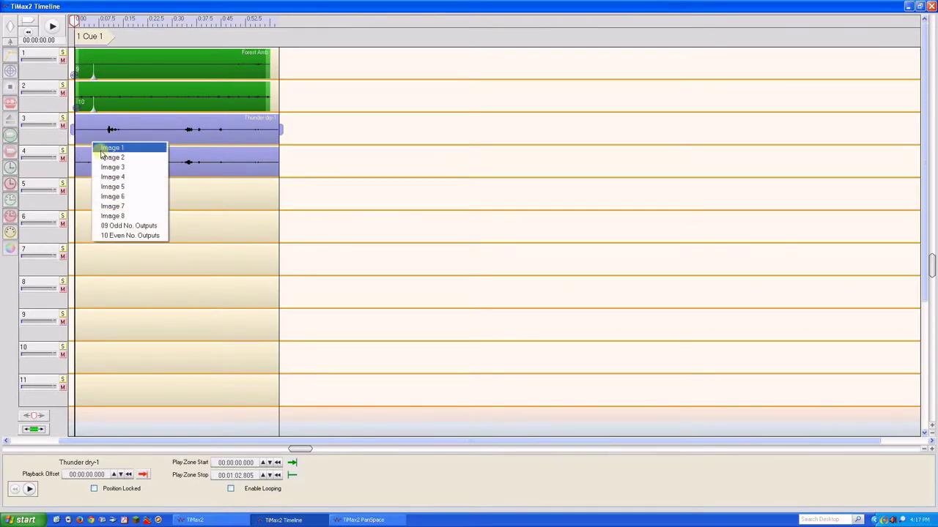
pyautogui.click(110, 148)
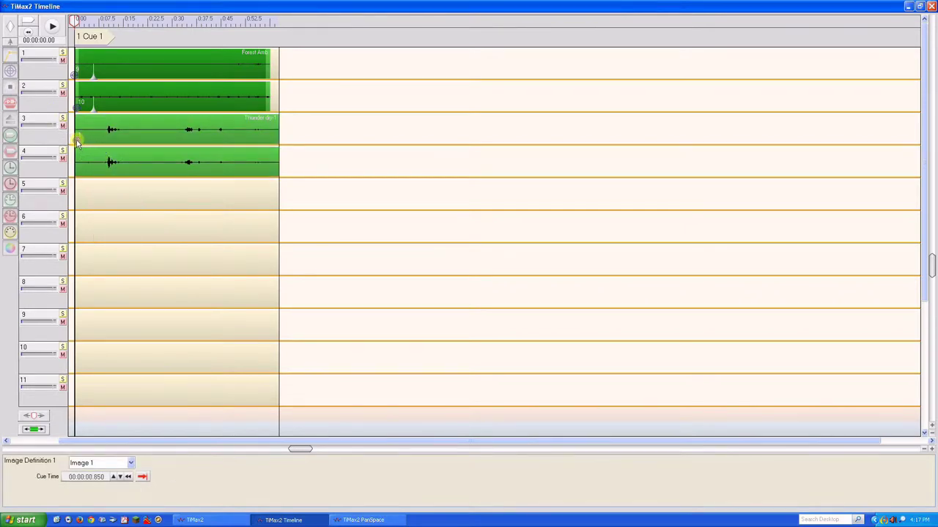
pyautogui.moveTo(12, 74); pyautogui.dragTo(133, 142)
pyautogui.click(147, 155)
# Add Image 3 and Image 4 markers further along the thunder clip on track 3.
pyautogui.moveTo(12, 72); pyautogui.dragTo(160, 119)
pyautogui.moveTo(175, 143); pyautogui.dragTo(175, 142)
pyautogui.click(197, 168)
pyautogui.moveTo(10, 71); pyautogui.dragTo(138, 107)
pyautogui.moveTo(218, 143); pyautogui.dragTo(224, 144)
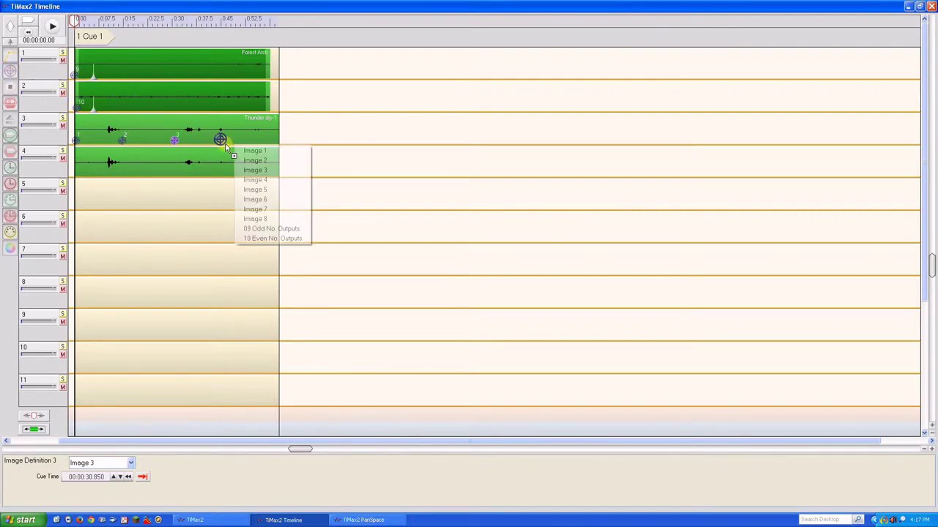
pyautogui.click(242, 180)
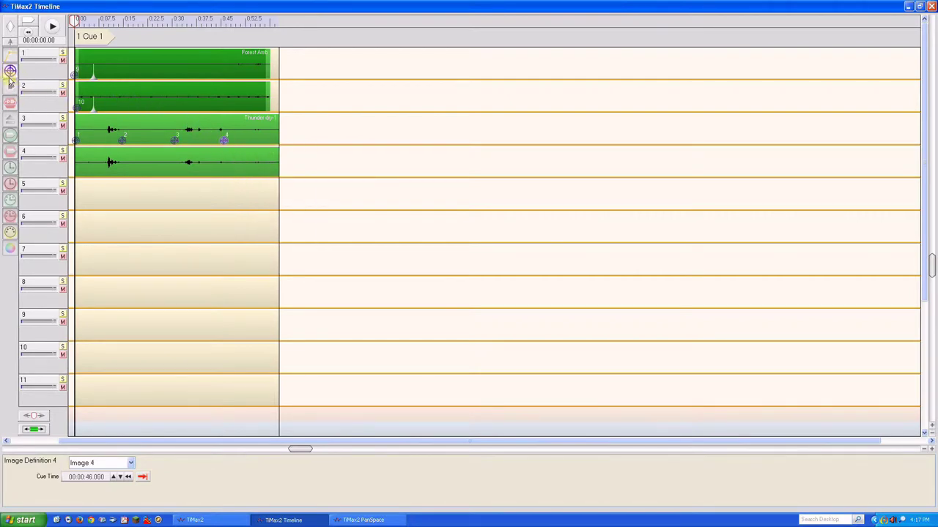
# Place Image 5, 6, 7 and 8 markers along track 4 of the thunder clip.
pyautogui.click(94, 169)
pyautogui.click(114, 212)
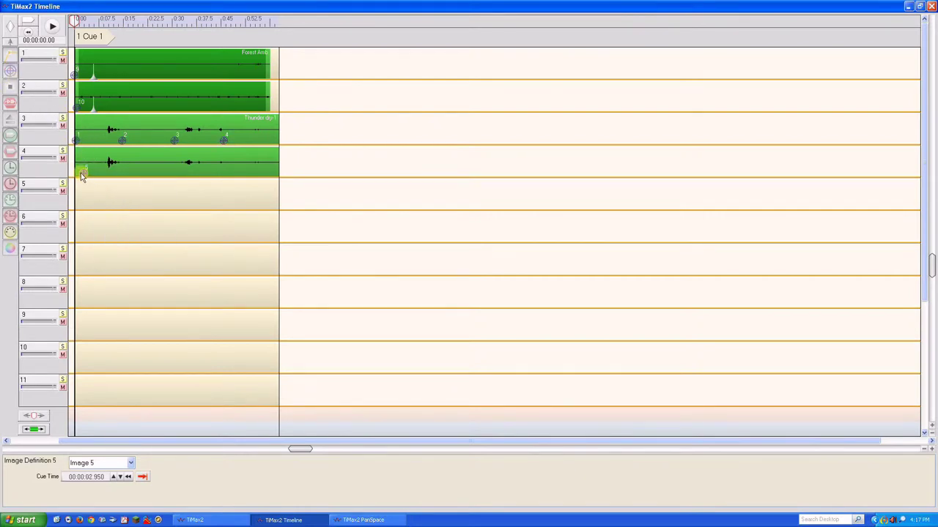
pyautogui.click(10, 71)
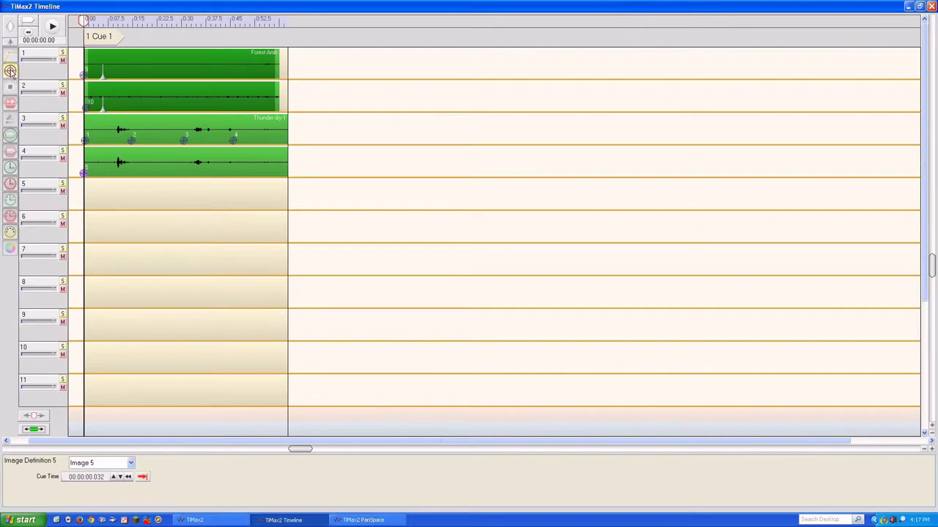
pyautogui.moveTo(113, 157); pyautogui.dragTo(134, 177)
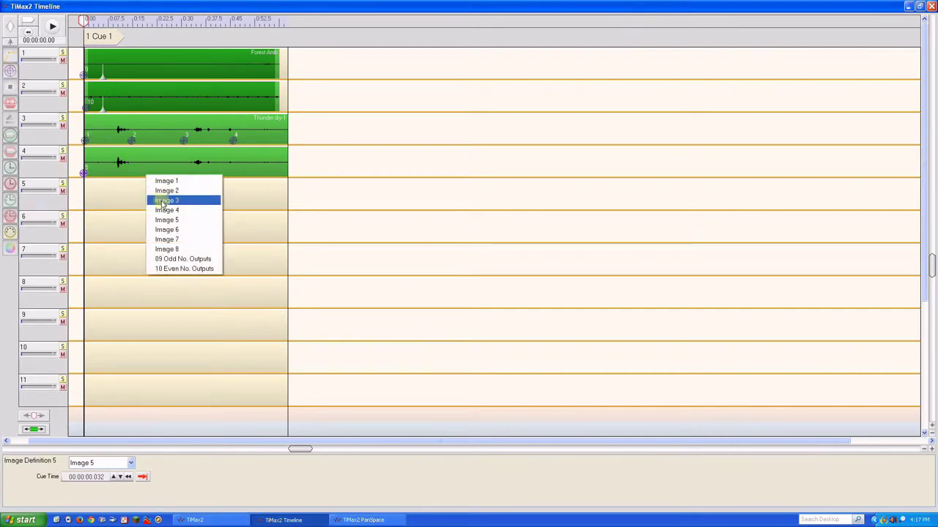
pyautogui.click(169, 232)
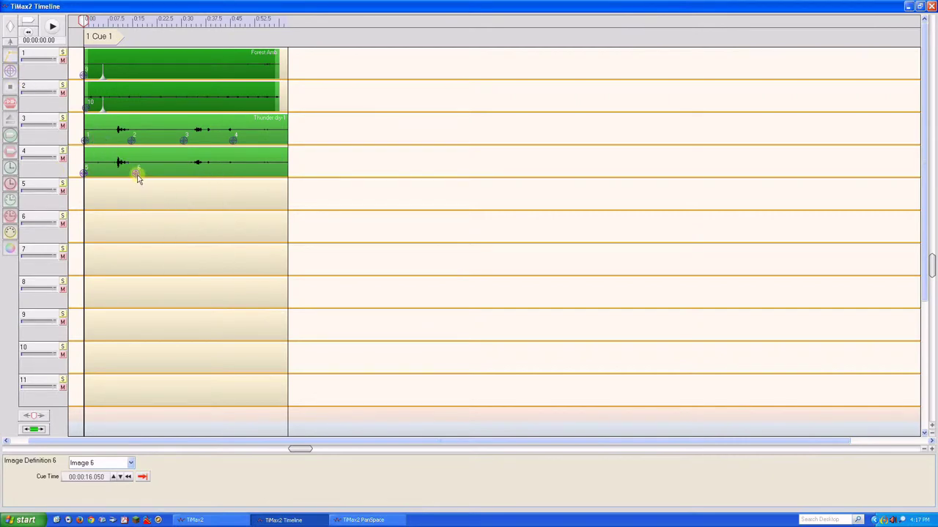
pyautogui.click(10, 71)
pyautogui.moveTo(139, 138)
pyautogui.mouseDown()
pyautogui.moveTo(183, 181)
pyautogui.moveTo(197, 175)
pyautogui.mouseUp()
pyautogui.click(225, 235)
pyautogui.click(186, 175)
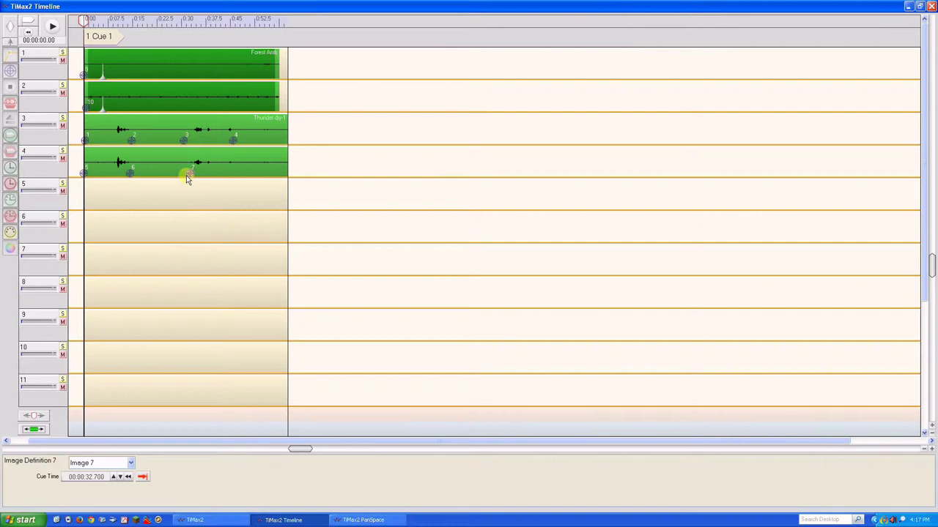
pyautogui.click(10, 70)
pyautogui.click(239, 176)
pyautogui.click(291, 249)
# Add closing markers returning track 3 to Image 1 and track 4 to Image 5.
pyautogui.click(10, 70)
pyautogui.click(287, 145)
pyautogui.click(314, 152)
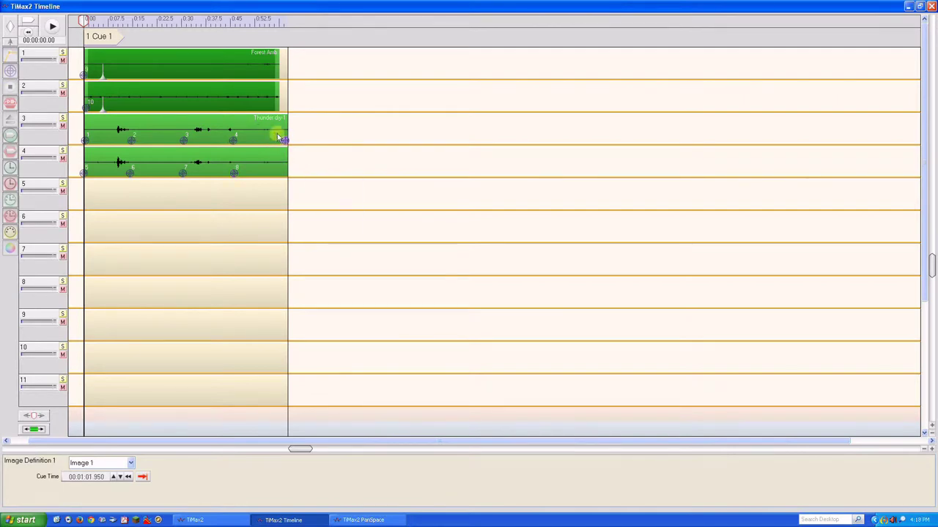
pyautogui.click(10, 71)
pyautogui.click(290, 176)
pyautogui.click(314, 217)
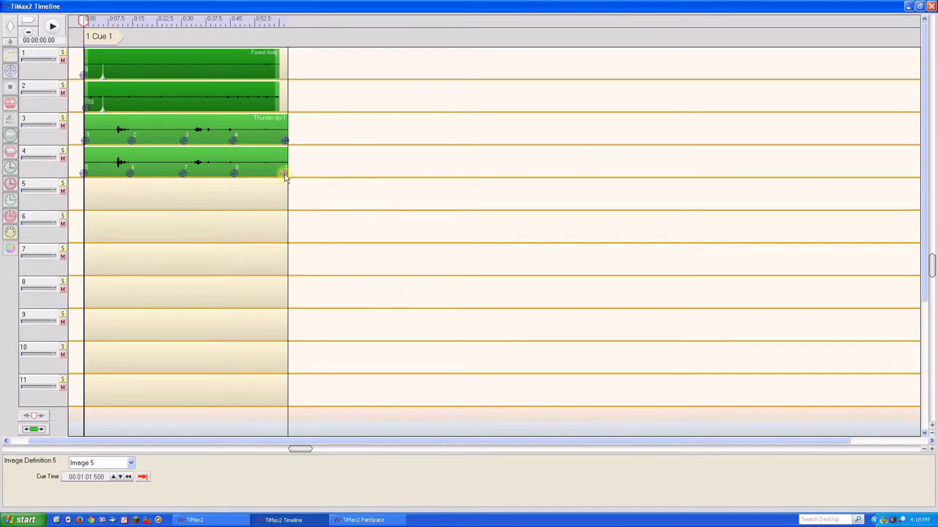
# Loop Thunder dry-1 from 00:00:00.535 to 00:01:02.420 and place Foots w LF on track 5.
pyautogui.click(202, 135)
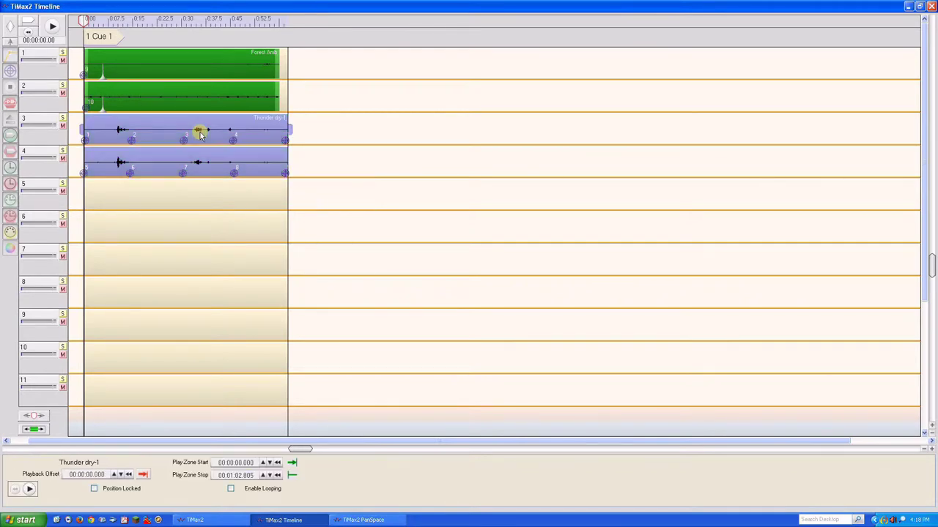
pyautogui.click(231, 490)
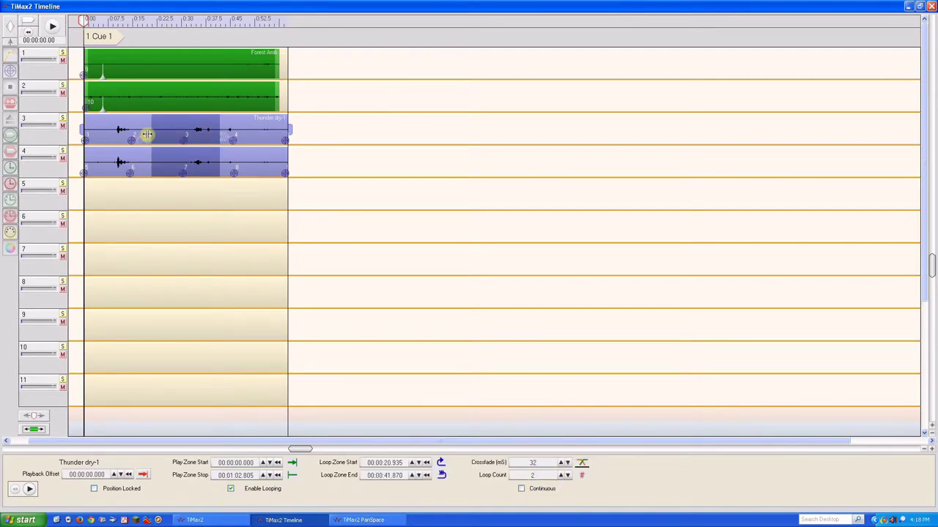
pyautogui.moveTo(148, 136); pyautogui.dragTo(82, 150)
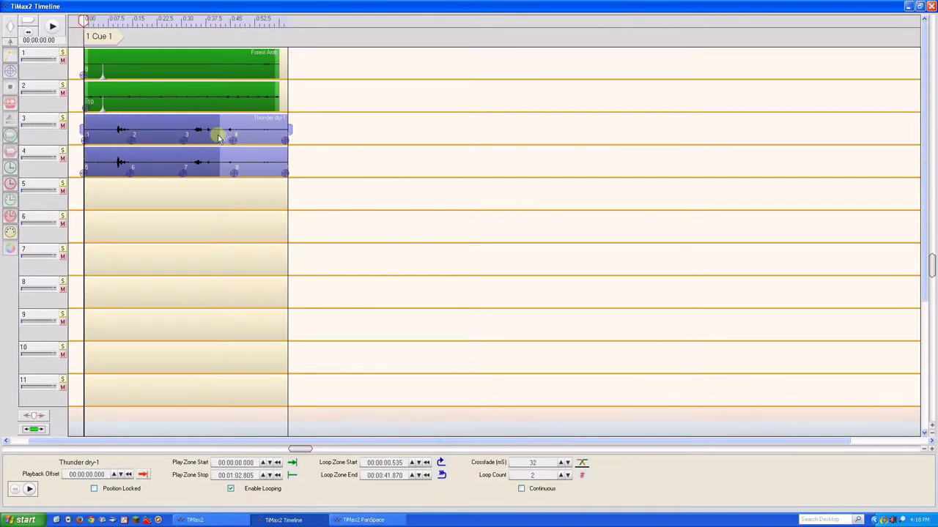
pyautogui.moveTo(220, 134); pyautogui.dragTo(285, 138)
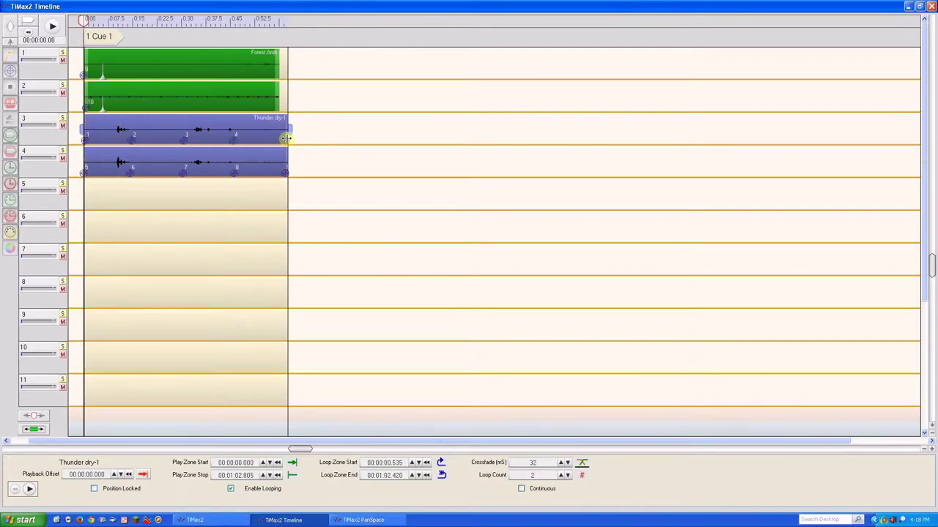
pyautogui.click(263, 192)
pyautogui.moveTo(294, 479); pyautogui.dragTo(139, 194)
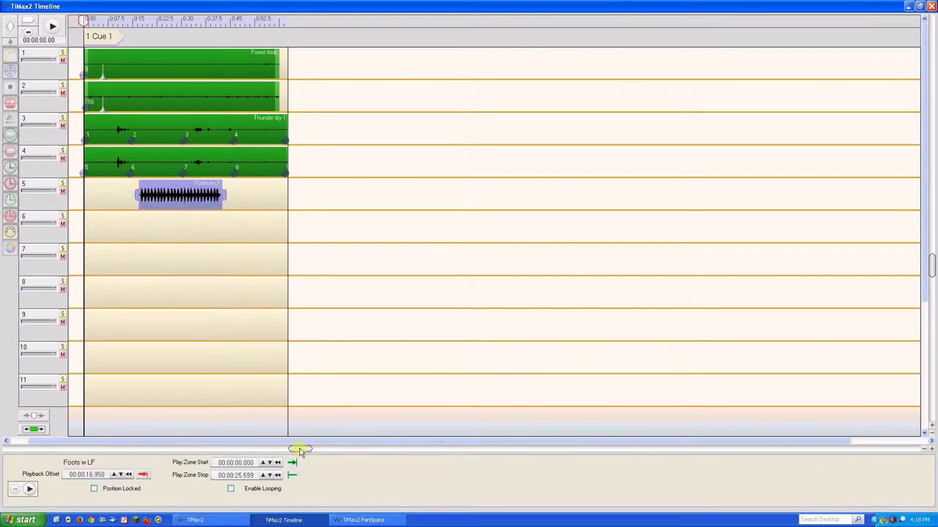
# In PanSpace, set channel 5 left with inclusion range 1, path right, time-to-node 25.
pyautogui.click(364, 520)
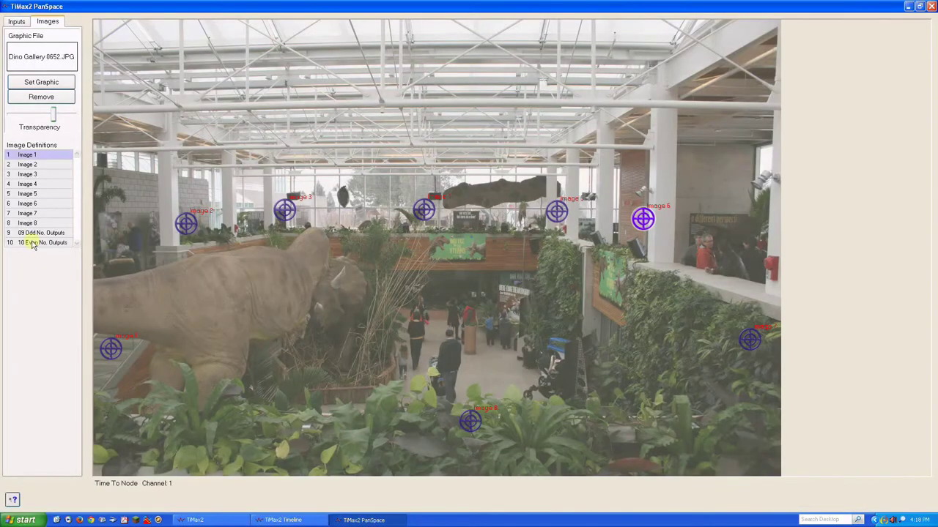
pyautogui.click(15, 21)
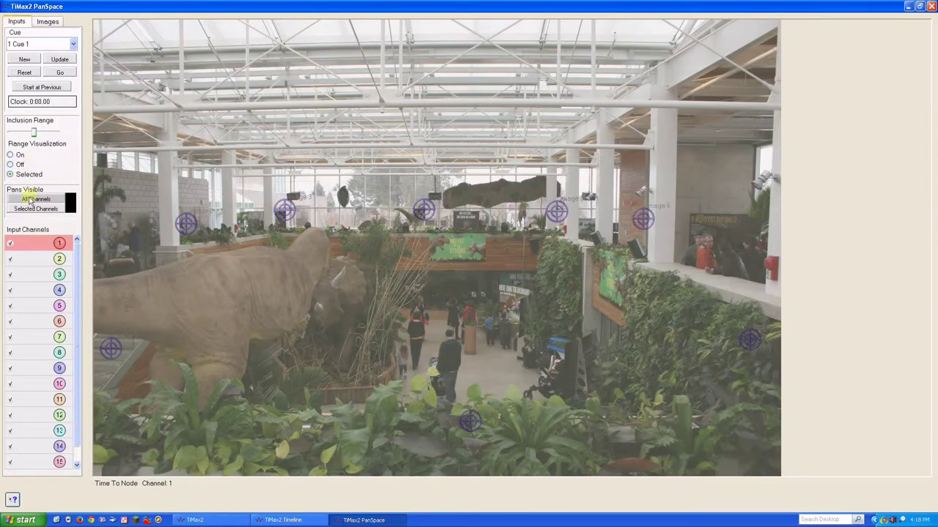
pyautogui.moveTo(26, 308)
pyautogui.mouseDown()
pyautogui.moveTo(74, 262)
pyautogui.moveTo(188, 211)
pyautogui.moveTo(216, 210)
pyautogui.mouseUp()
pyautogui.moveTo(34, 133); pyautogui.dragTo(10, 141)
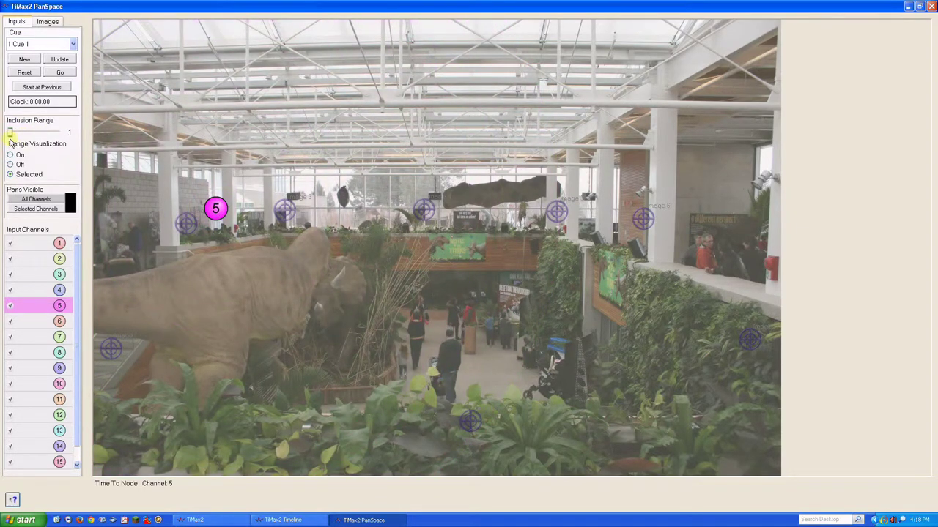
pyautogui.click(693, 208)
pyautogui.moveTo(692, 209); pyautogui.dragTo(737, 209)
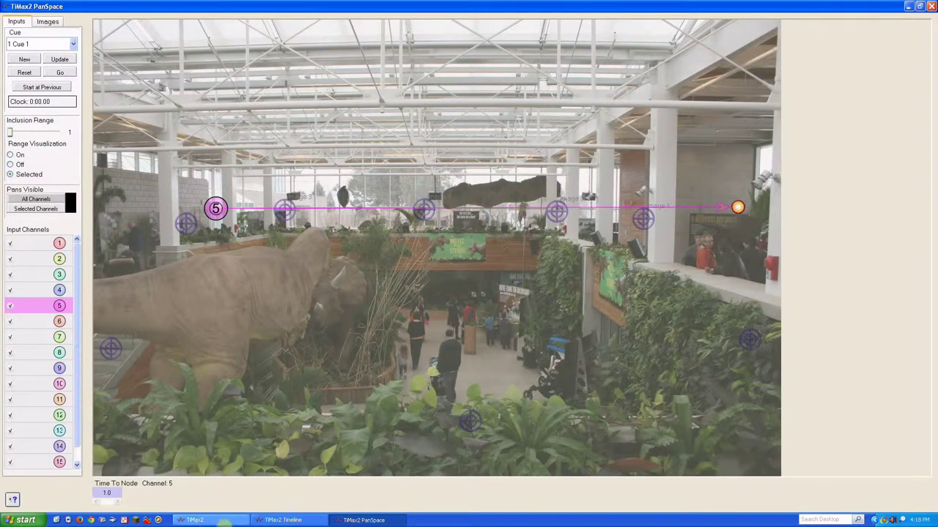
pyautogui.click(114, 495)
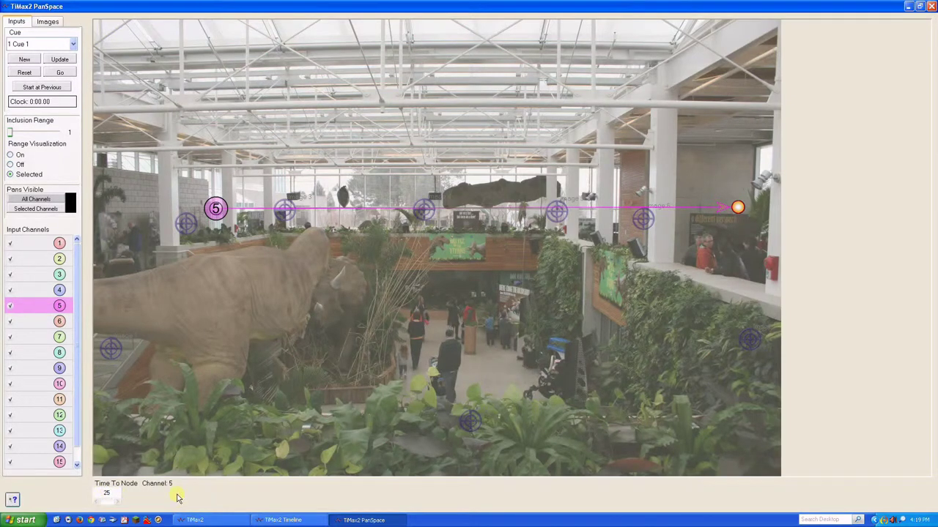
# Slide track 5's pan point so the pan movement lines up with the footsteps clip.
pyautogui.click(282, 520)
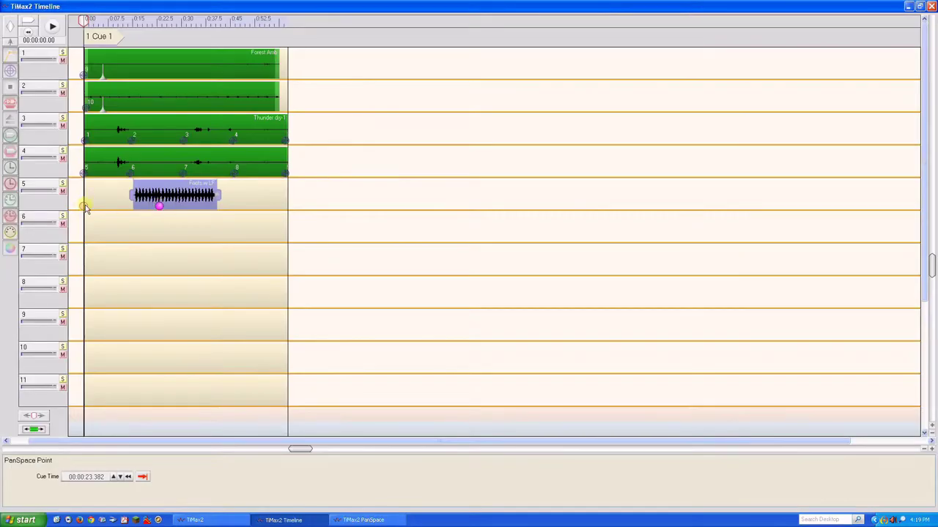
pyautogui.click(85, 207)
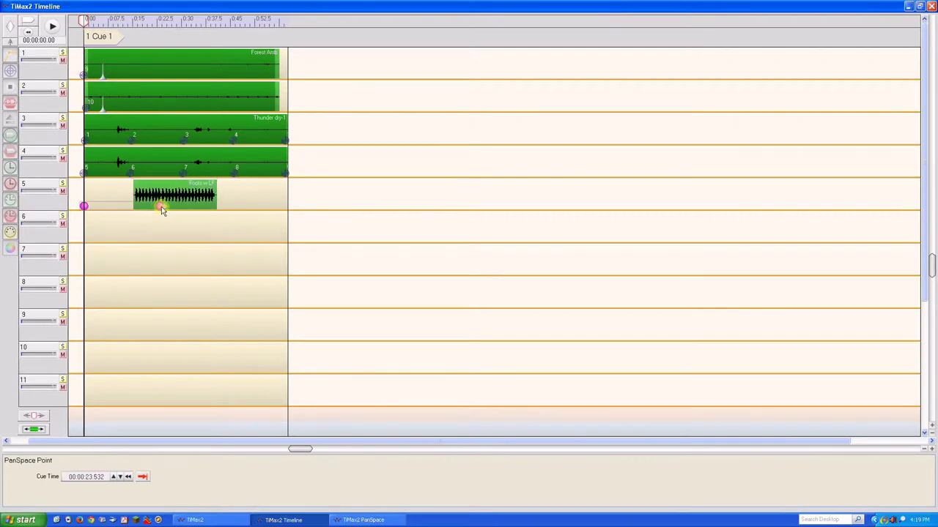
pyautogui.moveTo(163, 209); pyautogui.dragTo(214, 210)
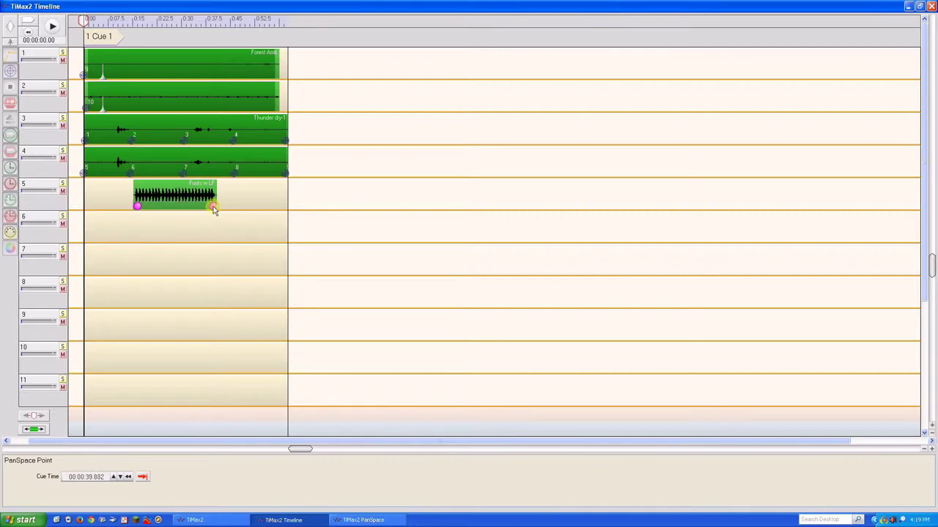
# Shape an arched fade-in/fade-out gain envelope on Foots w LF, including a -10.0 dB point.
pyautogui.click(176, 194)
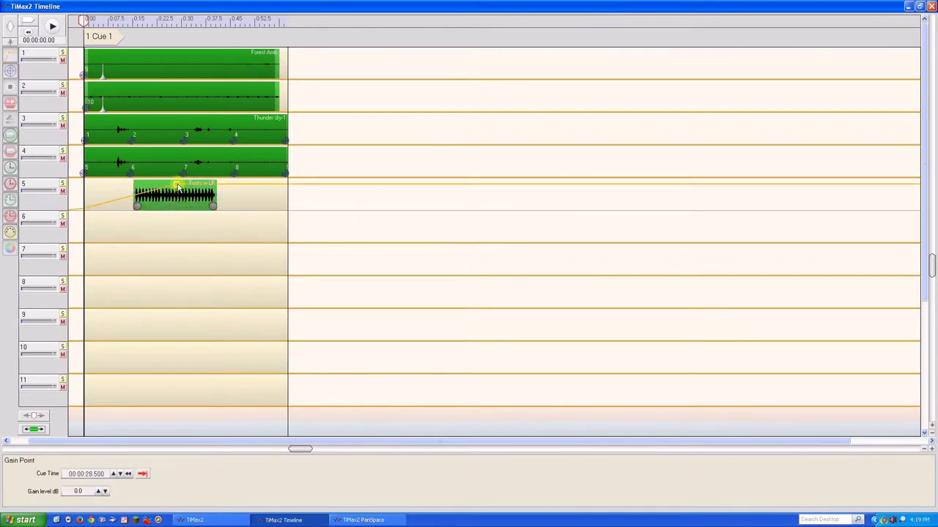
pyautogui.click(137, 194)
pyautogui.moveTo(138, 189)
pyautogui.mouseDown()
pyautogui.moveTo(138, 210)
pyautogui.moveTo(162, 192)
pyautogui.moveTo(148, 193)
pyautogui.mouseUp()
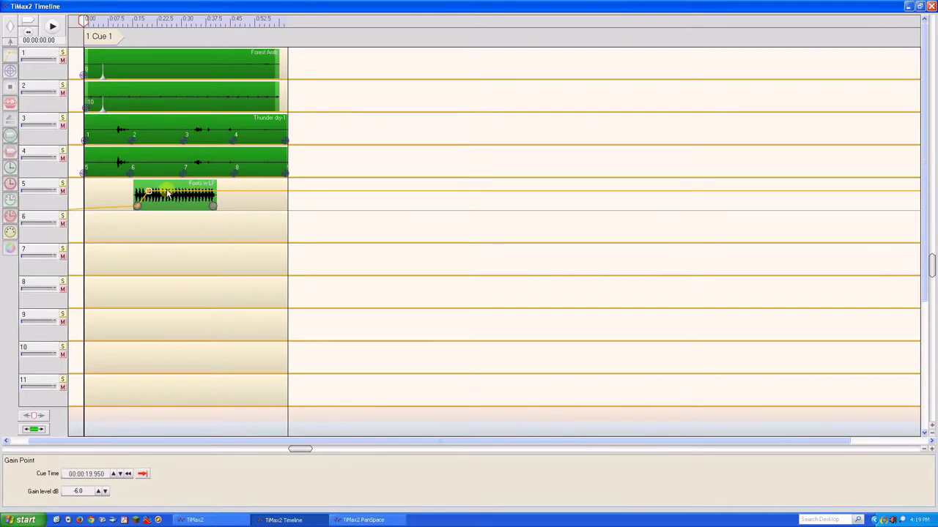
pyautogui.click(167, 194)
pyautogui.moveTo(167, 193); pyautogui.dragTo(172, 189)
pyautogui.click(205, 189)
pyautogui.moveTo(206, 190); pyautogui.dragTo(217, 211)
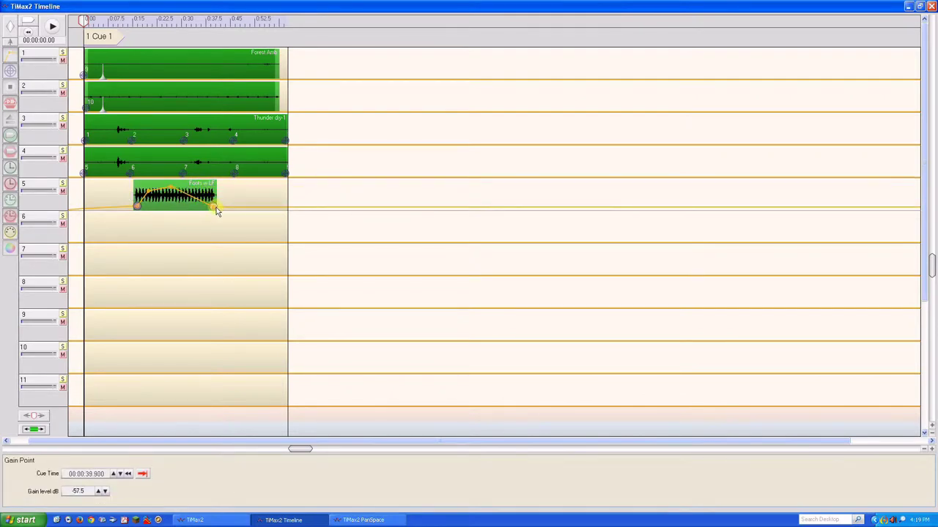
pyautogui.click(151, 192)
pyautogui.moveTo(150, 194); pyautogui.dragTo(205, 200)
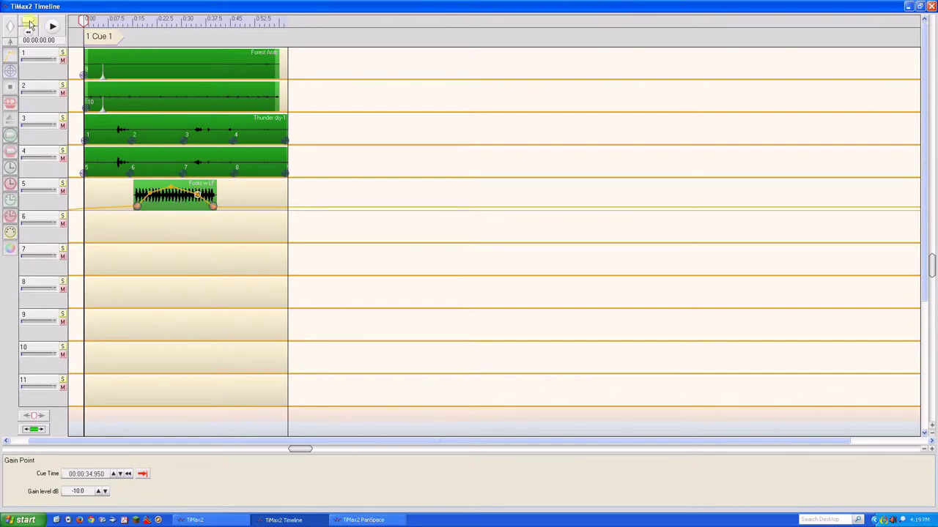
# Play Cue 1 and watch channel 5's footsteps travel the pan path in PanSpace.
pyautogui.click(52, 28)
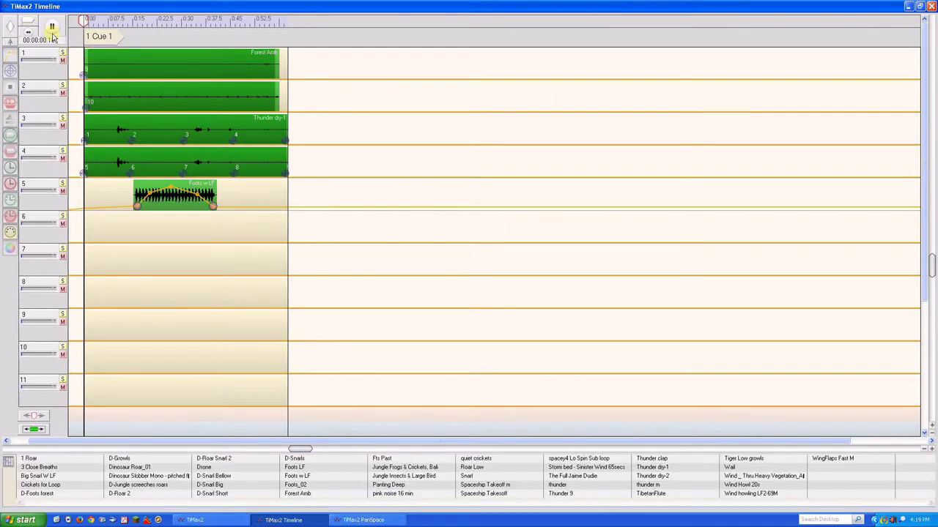
pyautogui.click(359, 521)
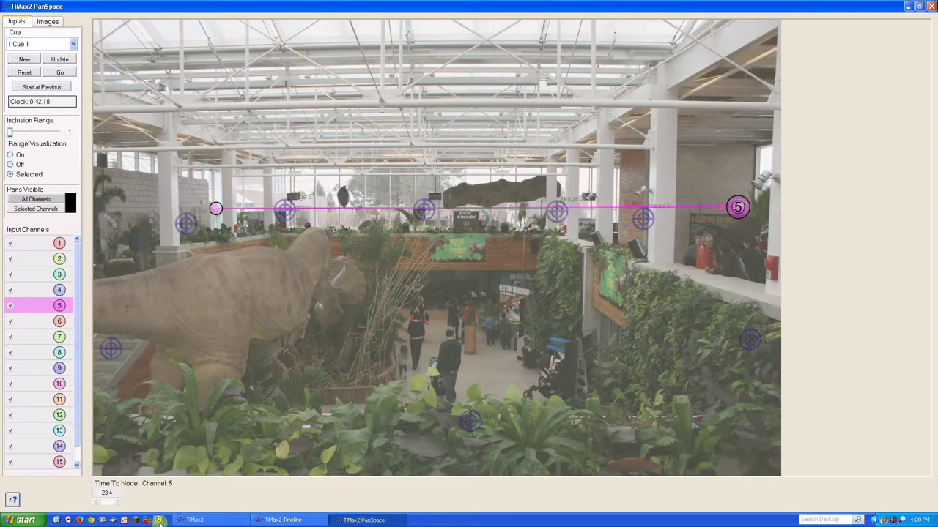
# Add Cue 2 from the main mixer and return to the Timeline.
pyautogui.click(239, 521)
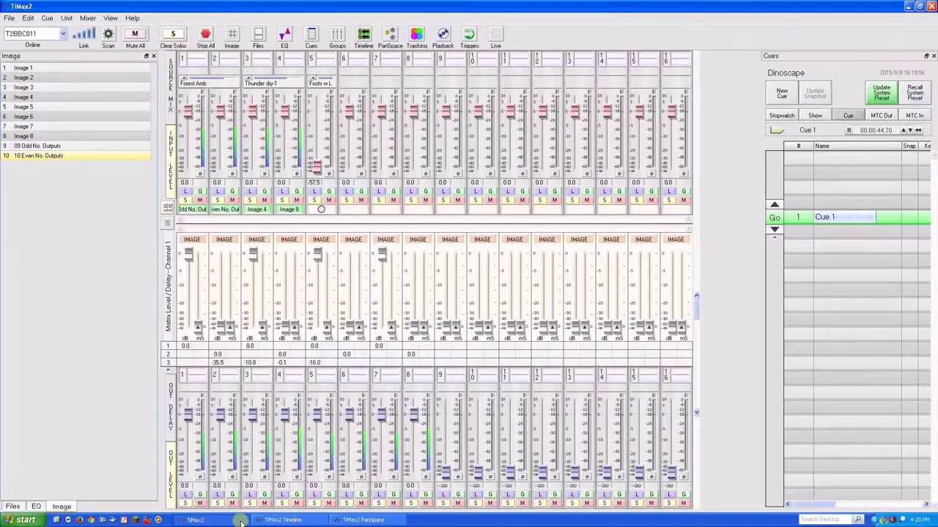
pyautogui.click(789, 90)
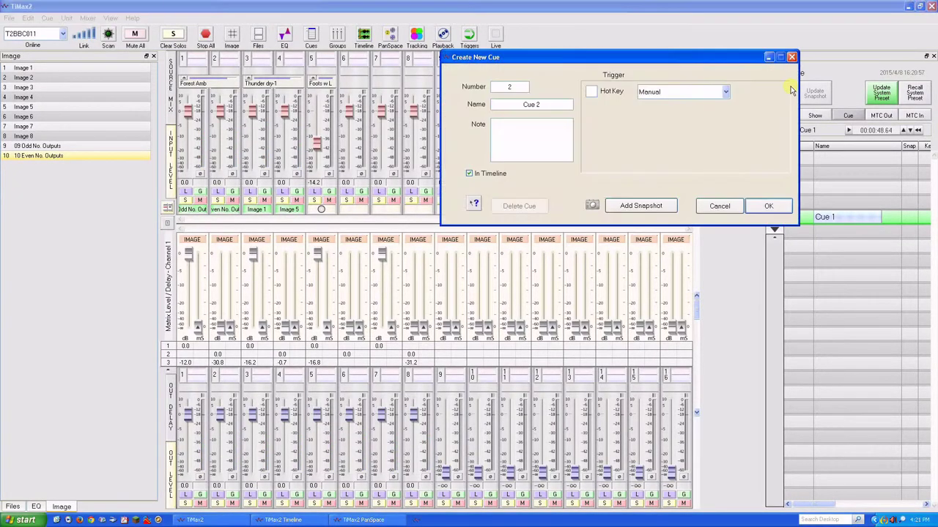
pyautogui.click(767, 206)
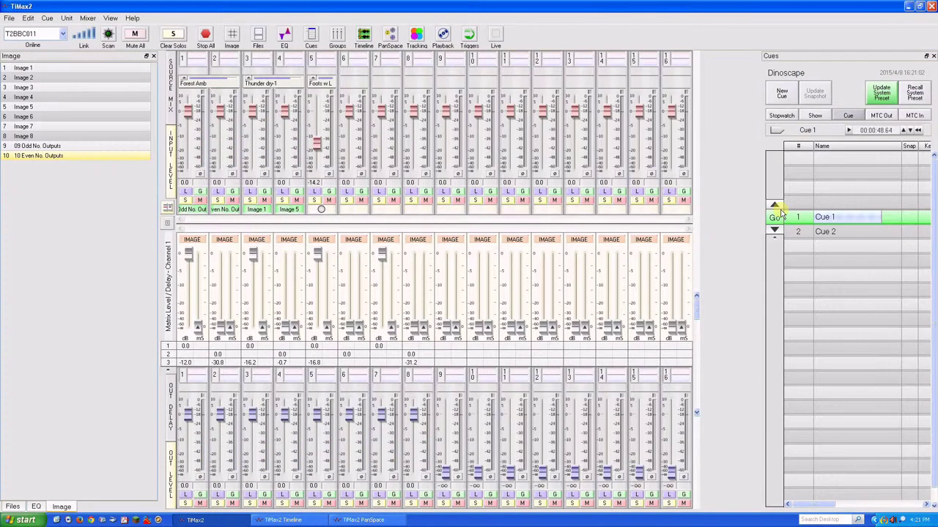
pyautogui.click(275, 520)
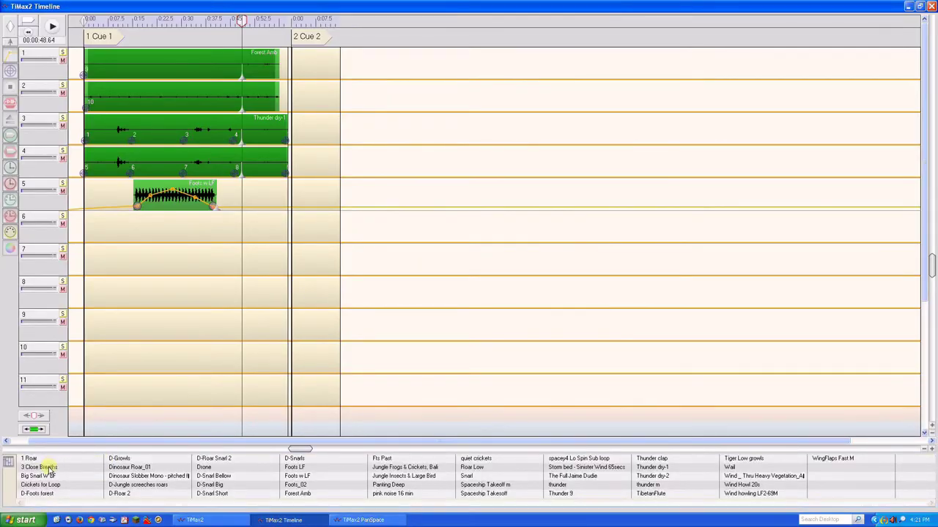
# Place 3 Close Breaths on track 6 and WingFlaps Fast M on track 7 in Cue 2.
pyautogui.moveTo(47, 469); pyautogui.dragTo(293, 224)
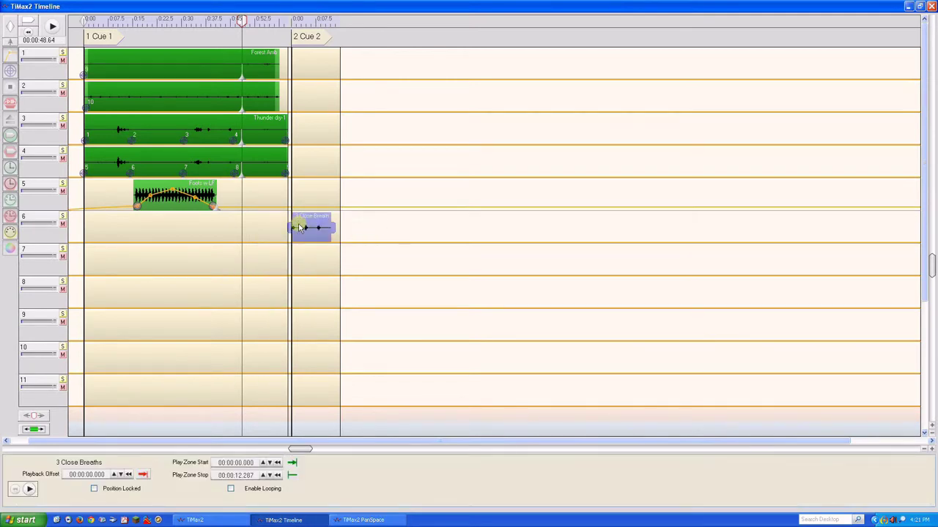
pyautogui.moveTo(319, 451); pyautogui.dragTo(373, 452)
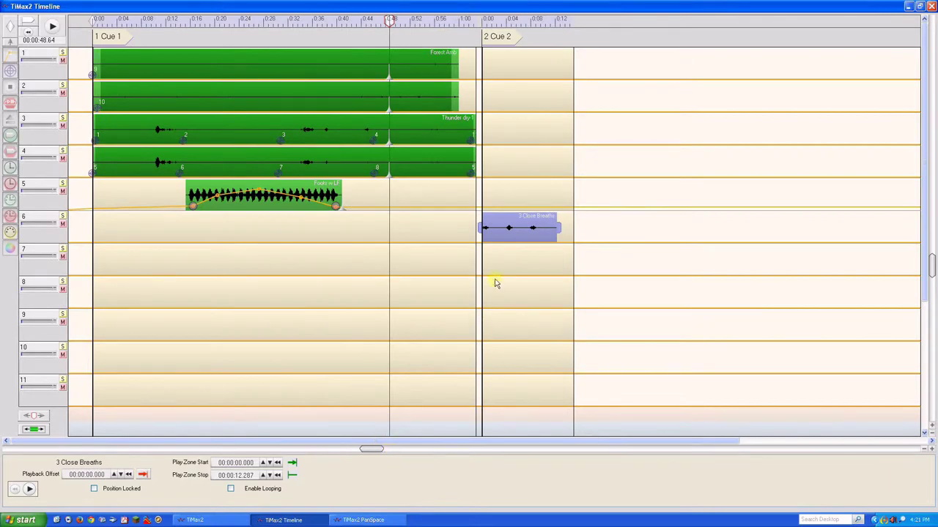
pyautogui.click(572, 313)
pyautogui.moveTo(820, 463); pyautogui.dragTo(559, 274)
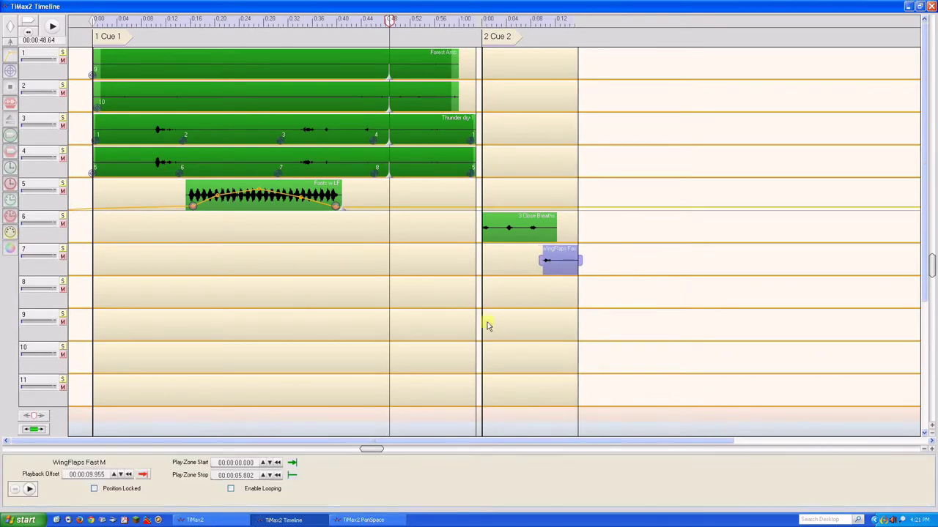
# In PanSpace, pan channel 6 left beside the T-rex and channel 7 right among the plants.
pyautogui.click(366, 520)
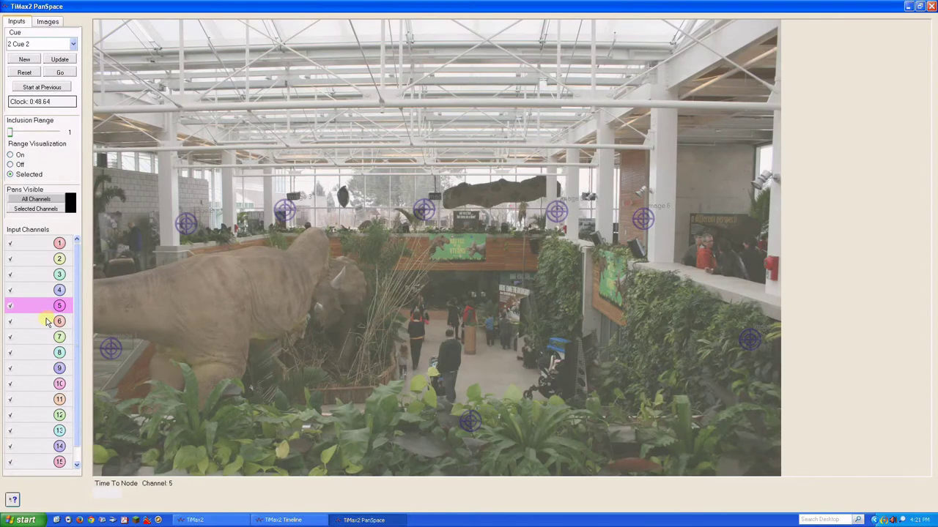
pyautogui.moveTo(46, 321); pyautogui.dragTo(85, 324)
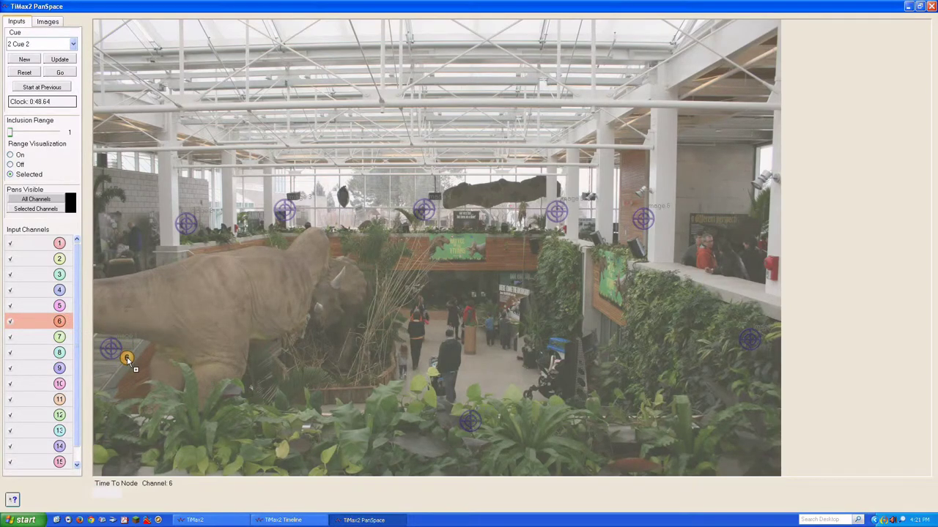
pyautogui.moveTo(126, 358); pyautogui.dragTo(127, 356)
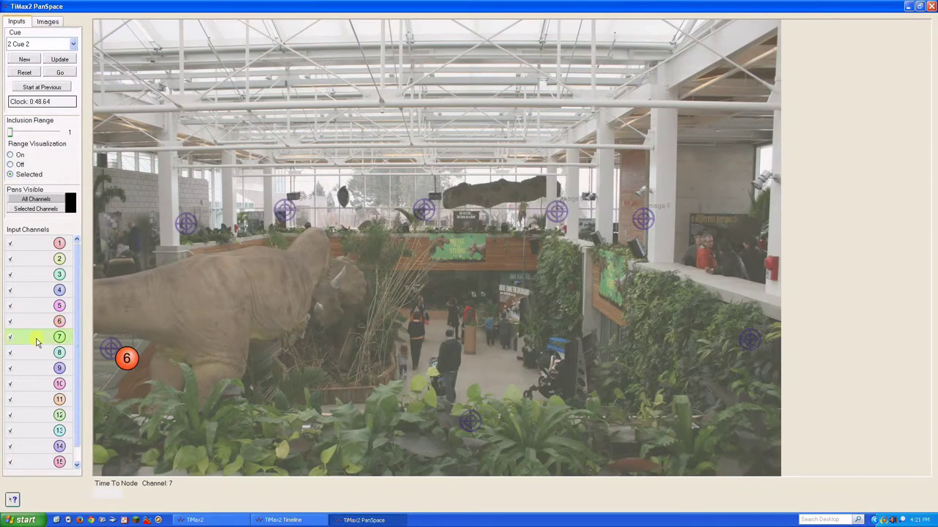
pyautogui.moveTo(37, 342); pyautogui.dragTo(741, 380)
# Place Big Snarl W LF on track 8 in Cue 2 and select channel 8 in PanSpace.
pyautogui.click(286, 520)
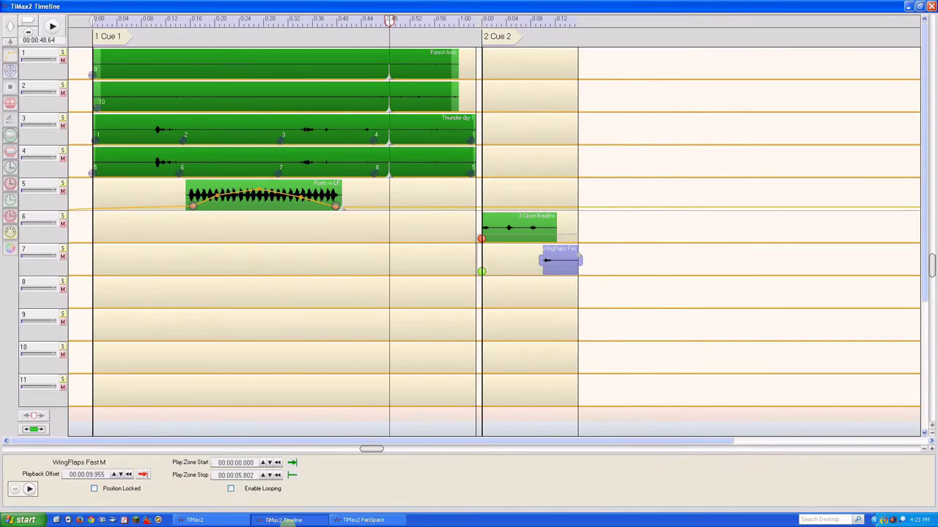
pyautogui.click(495, 335)
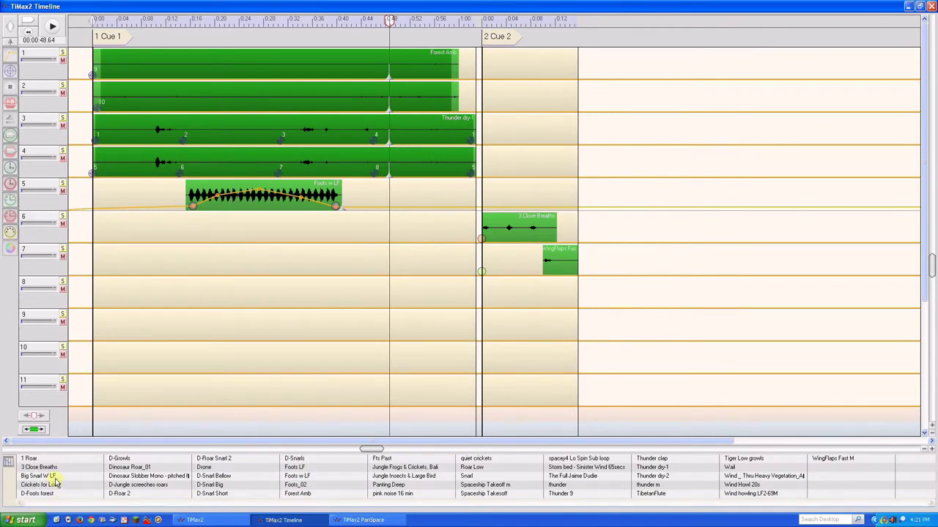
pyautogui.moveTo(55, 481); pyautogui.dragTo(551, 299)
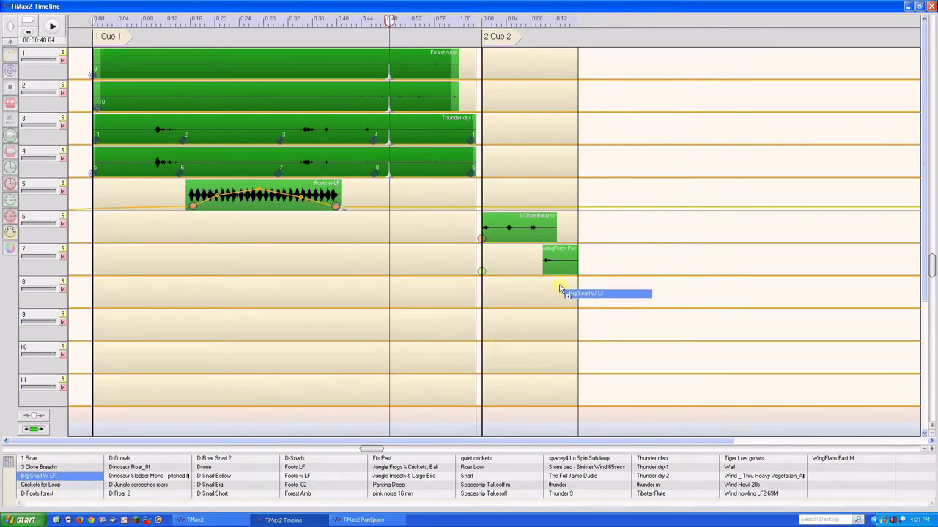
pyautogui.moveTo(568, 288); pyautogui.dragTo(569, 288)
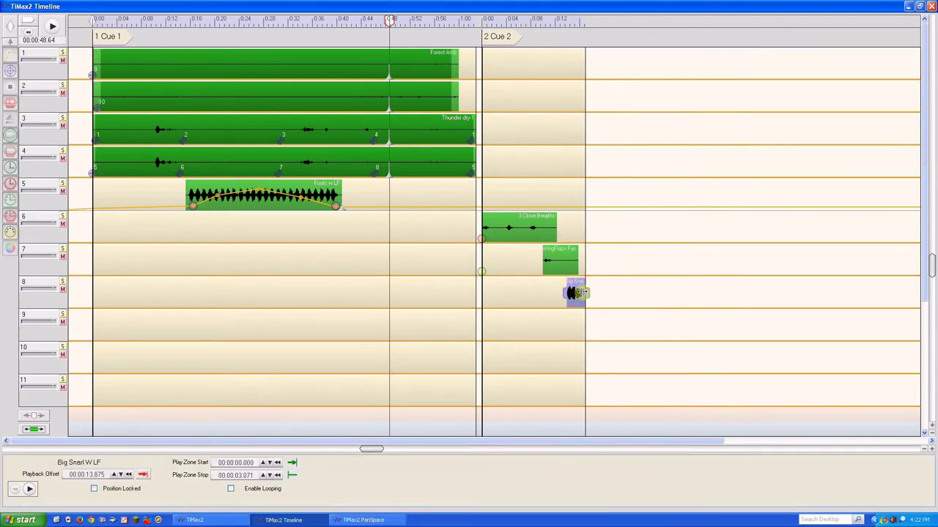
pyautogui.click(362, 515)
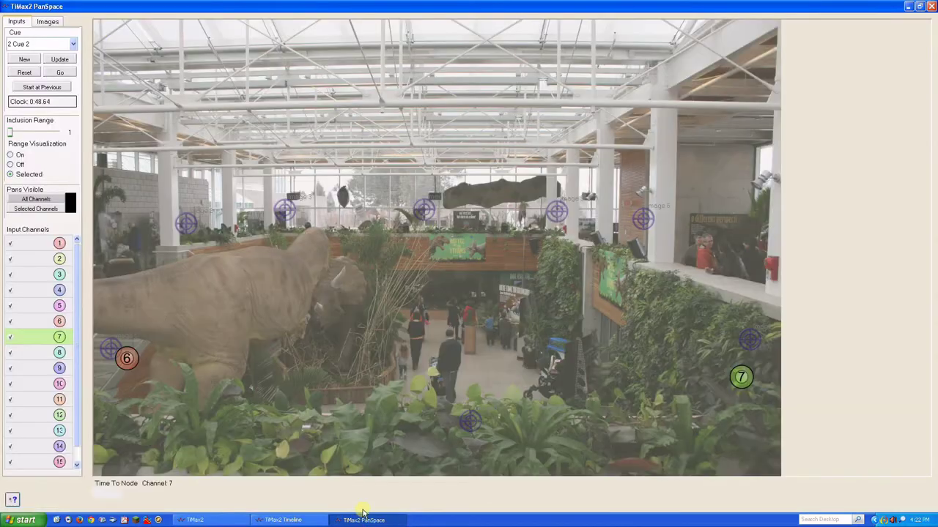
pyautogui.click(60, 353)
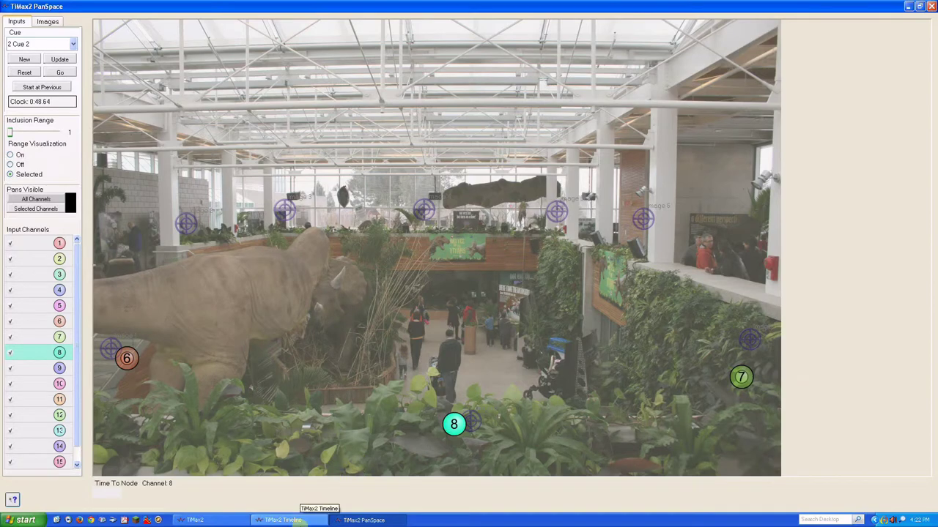
# Check that the Go Cue marker triggers Cue 2 at 00:00:40.960, then rewind to the start.
pyautogui.click(293, 520)
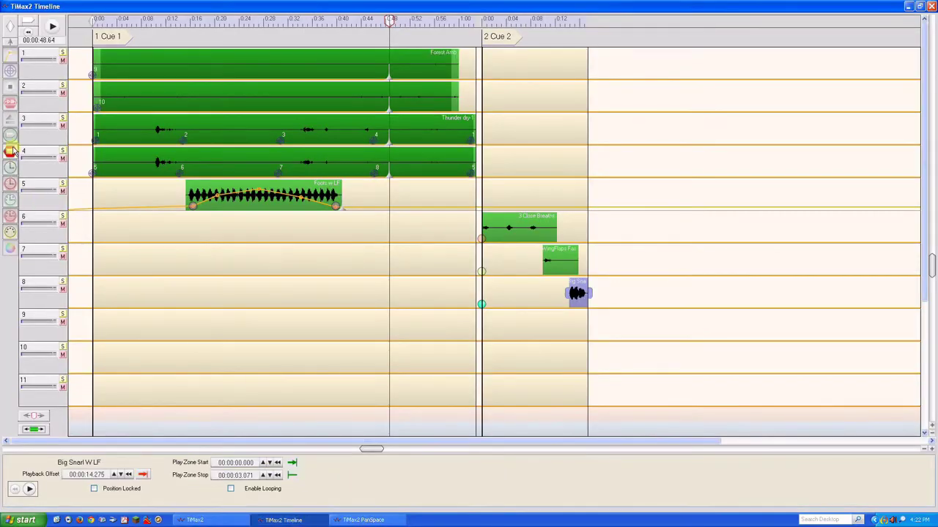
pyautogui.click(342, 432)
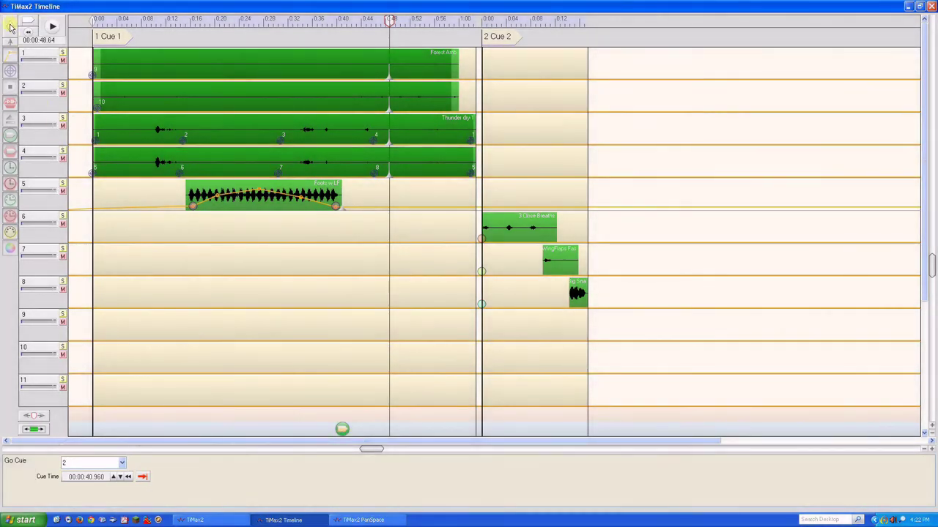
pyautogui.click(27, 25)
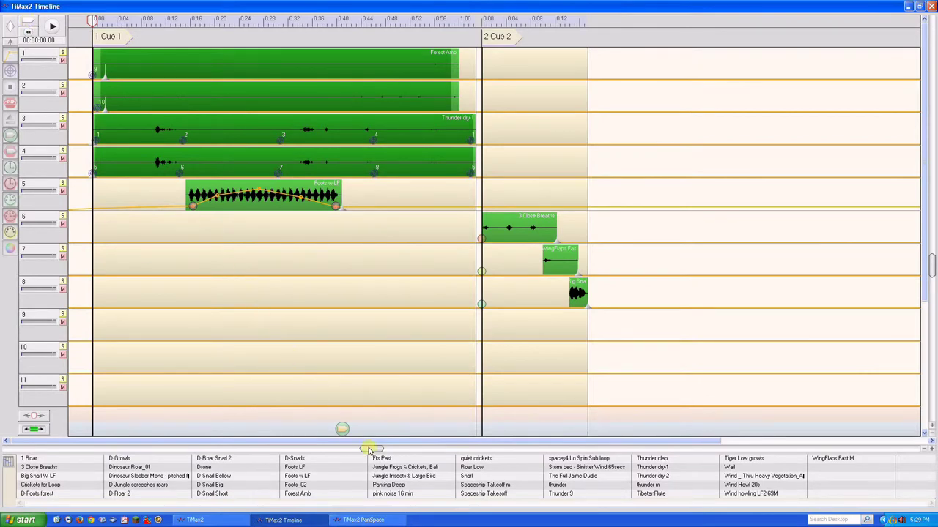
# Zoom the Timeline out, show PanSpace beside it, and play Cue 1 through into Cue 2.
pyautogui.moveTo(370, 449); pyautogui.dragTo(317, 452)
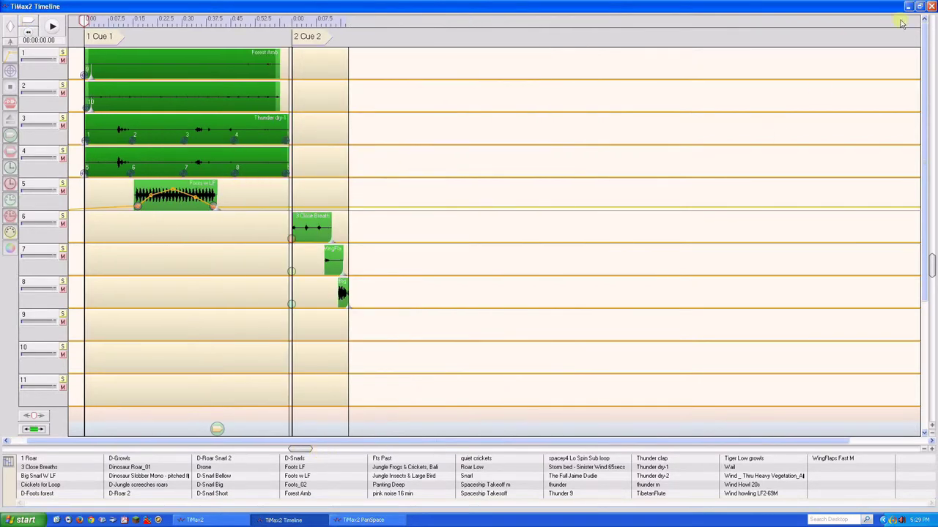
pyautogui.click(920, 7)
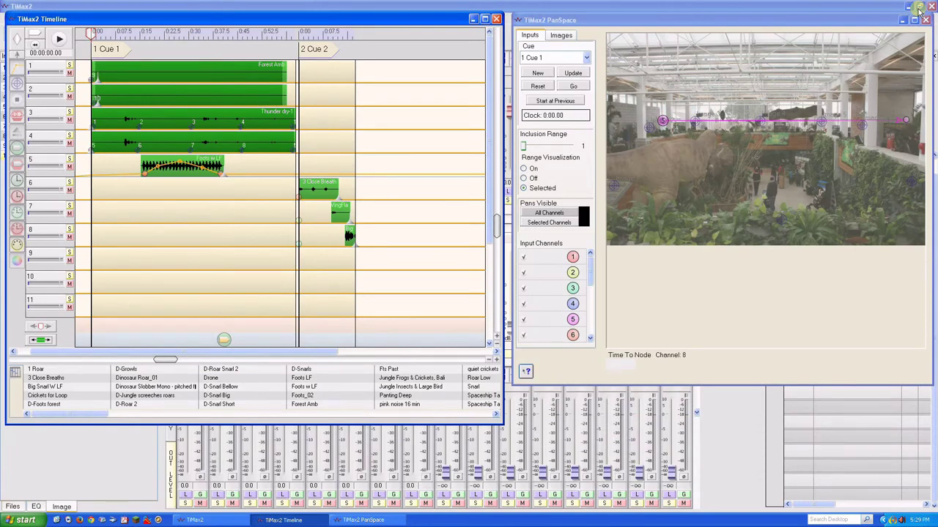
pyautogui.click(573, 87)
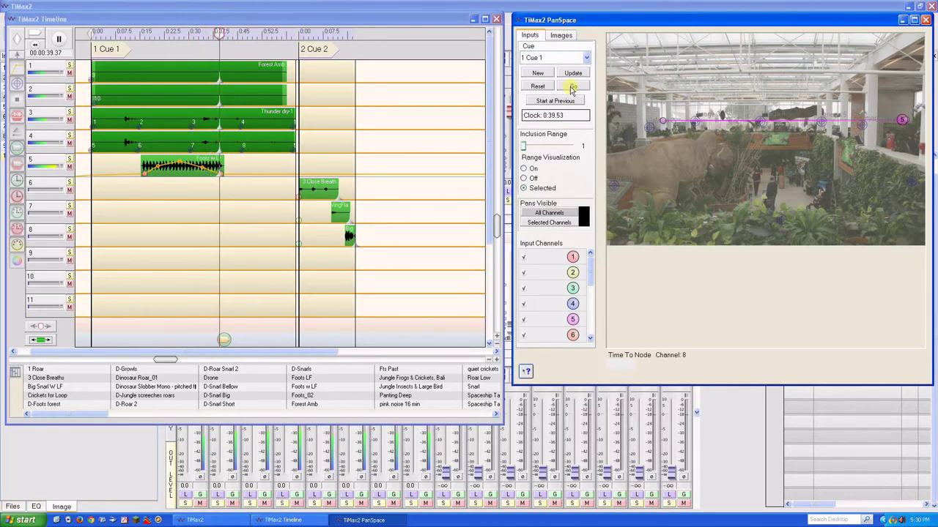
pyautogui.click(572, 87)
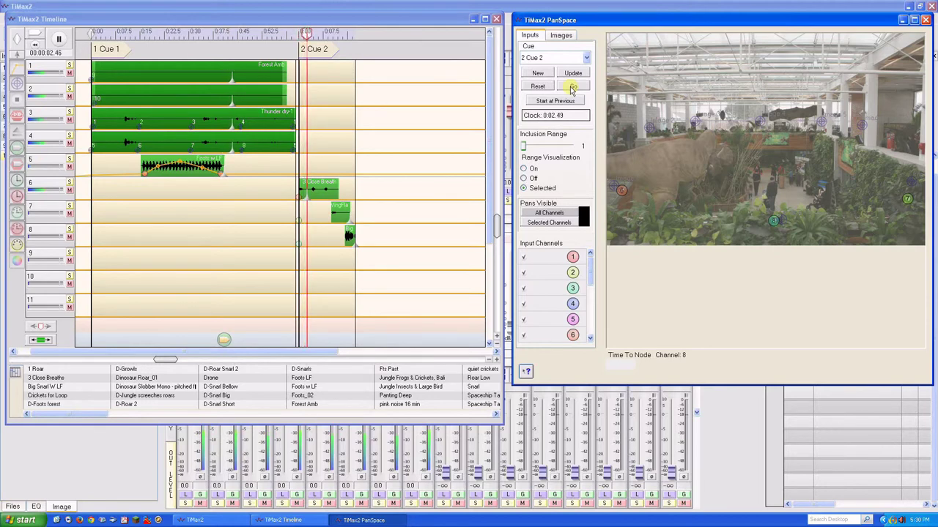